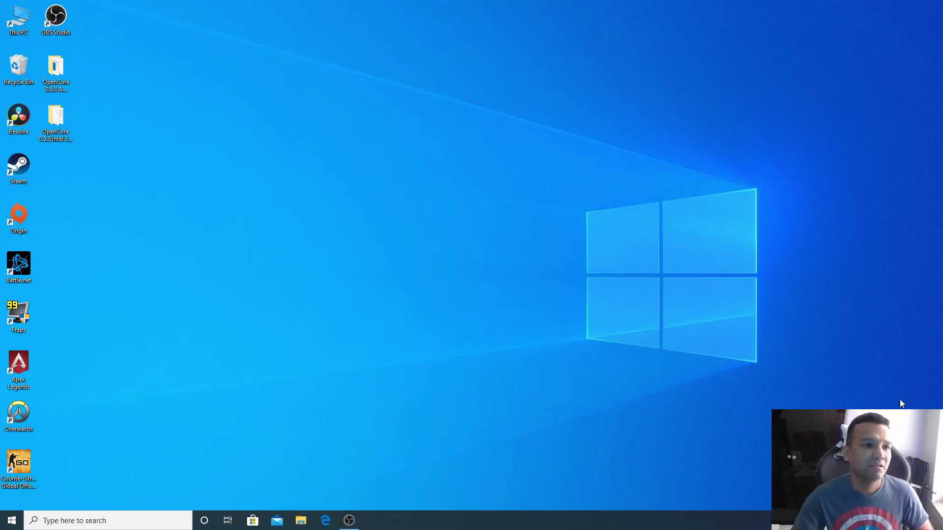
Select the OpenCore AMD Ryzen, Intel, then AMD Ryzen folders on the desktop in turn
{"action": "left_click", "coordinate": [56, 71]}
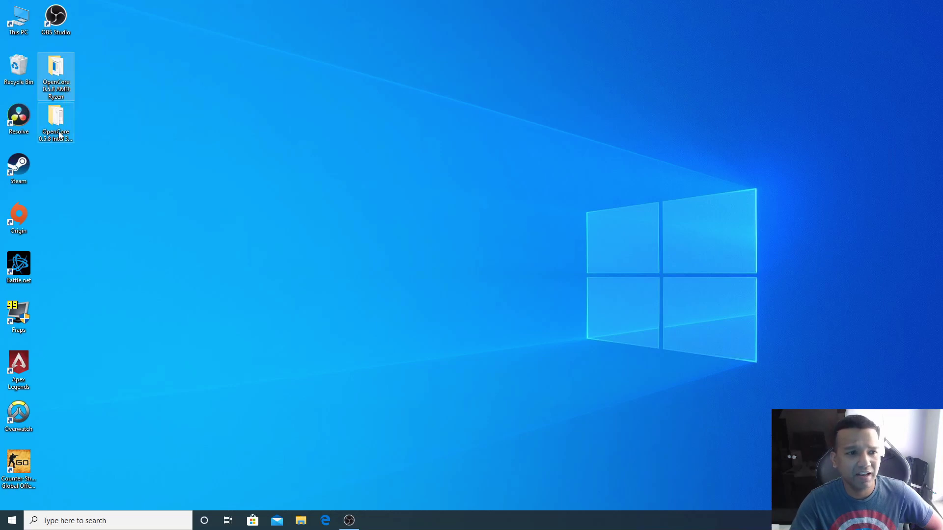
{"action": "left_click", "coordinate": [59, 136]}
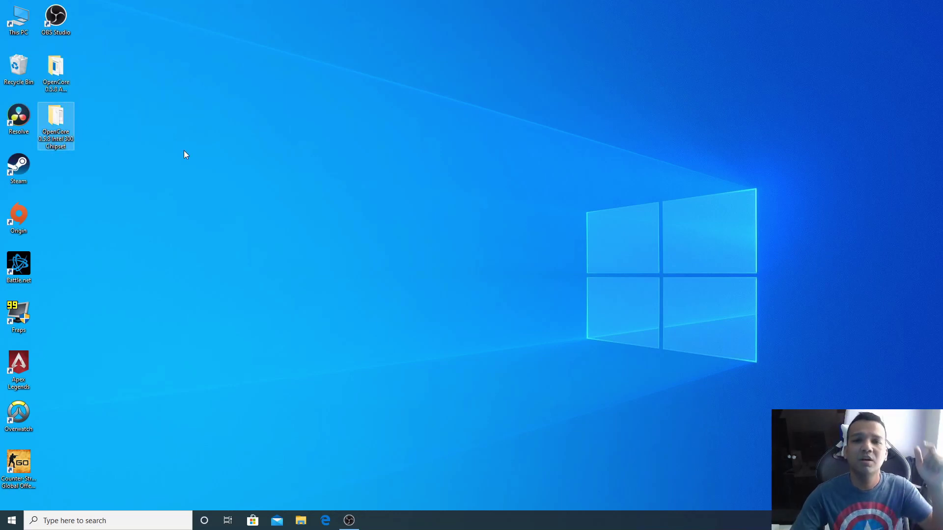
{"action": "left_click", "coordinate": [73, 85]}
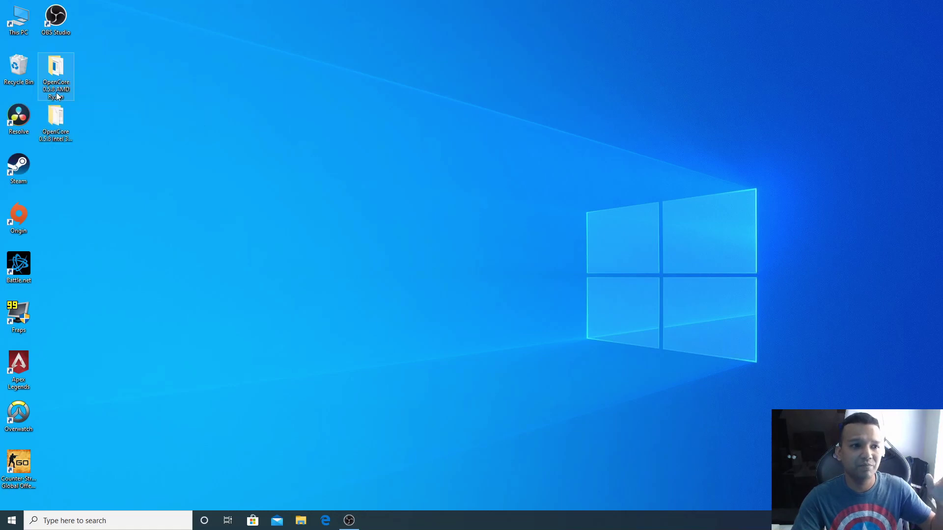
Copy all eight items from the OpenCore 0.5.8 Intel 300 Chipset folder onto the desktop
{"action": "double_click", "coordinate": [57, 125]}
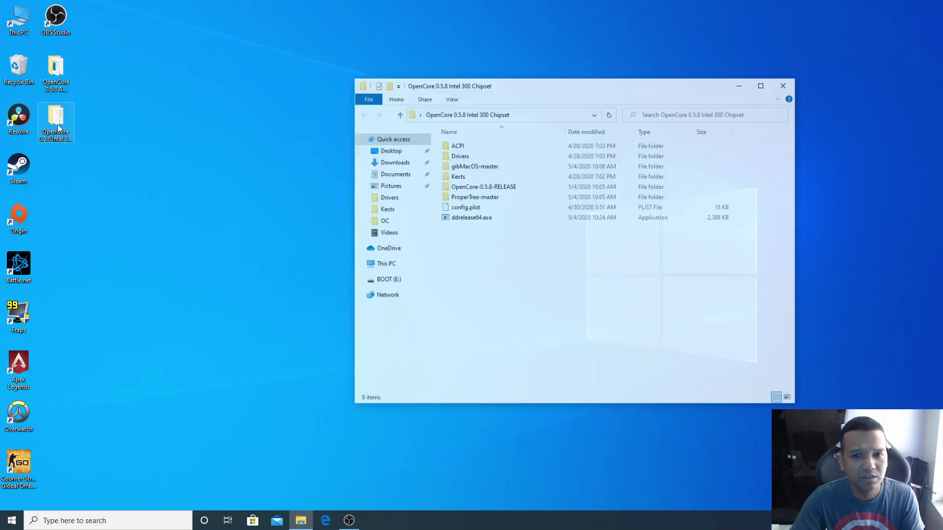
{"action": "left_click_drag", "start_coordinate": [548, 91], "coordinate": [353, 70]}
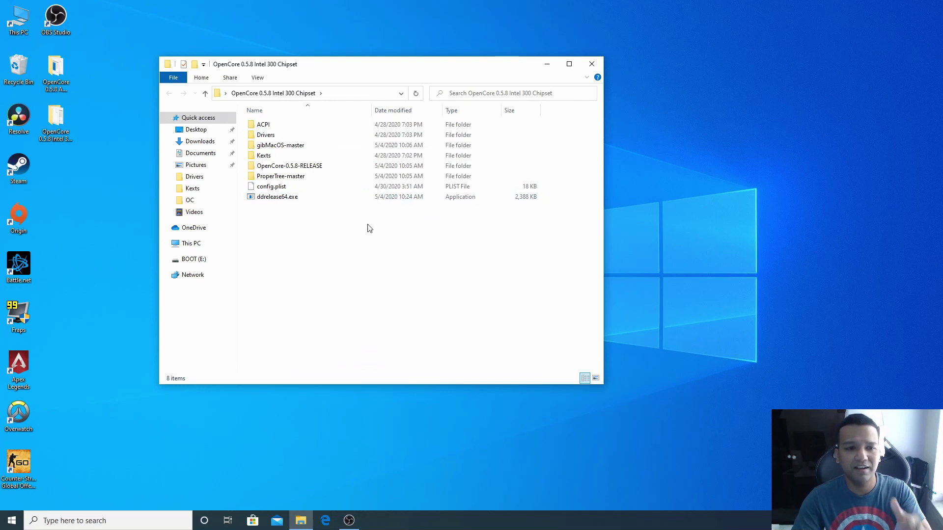
{"action": "left_click_drag", "start_coordinate": [278, 220], "coordinate": [905, 54]}
{"action": "left_click", "coordinate": [592, 64]}
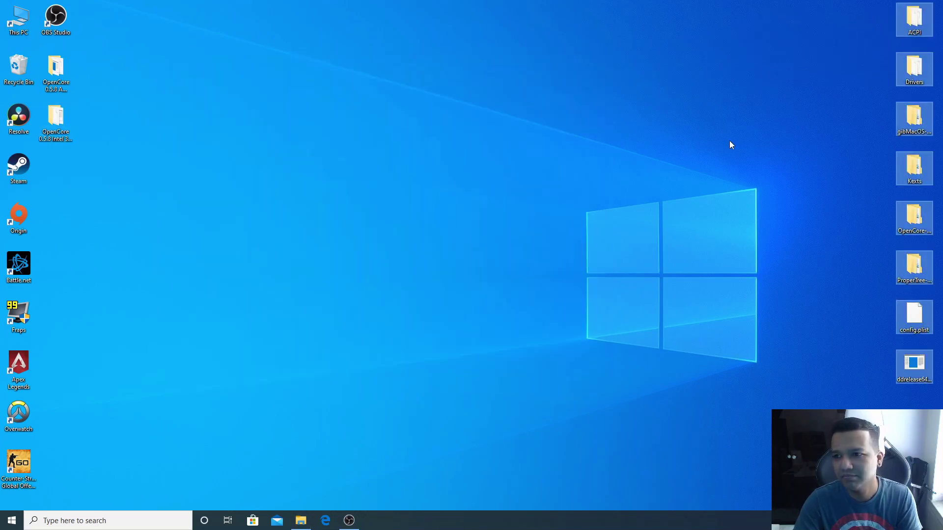
{"action": "left_click", "coordinate": [742, 121]}
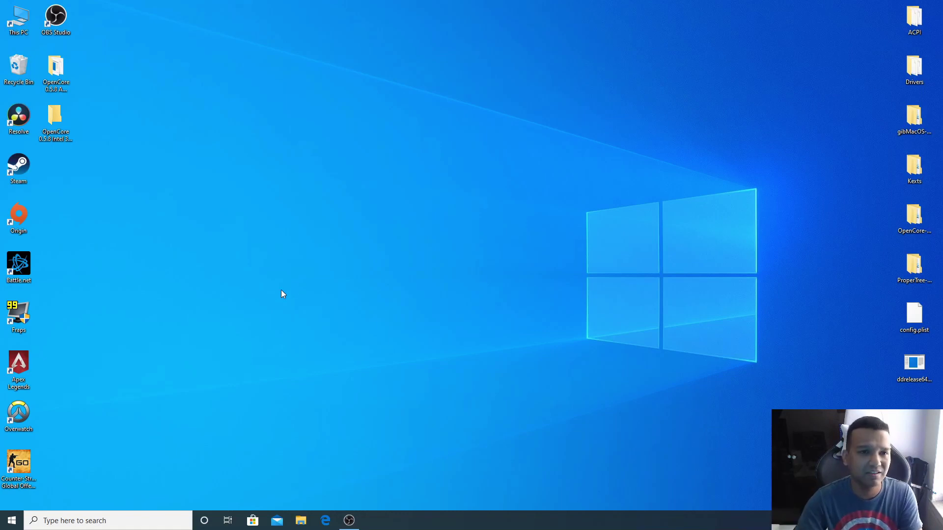
Launch Command Prompt from a cmd search and list all attached disks in DiskPart
{"action": "left_click", "coordinate": [111, 521]}
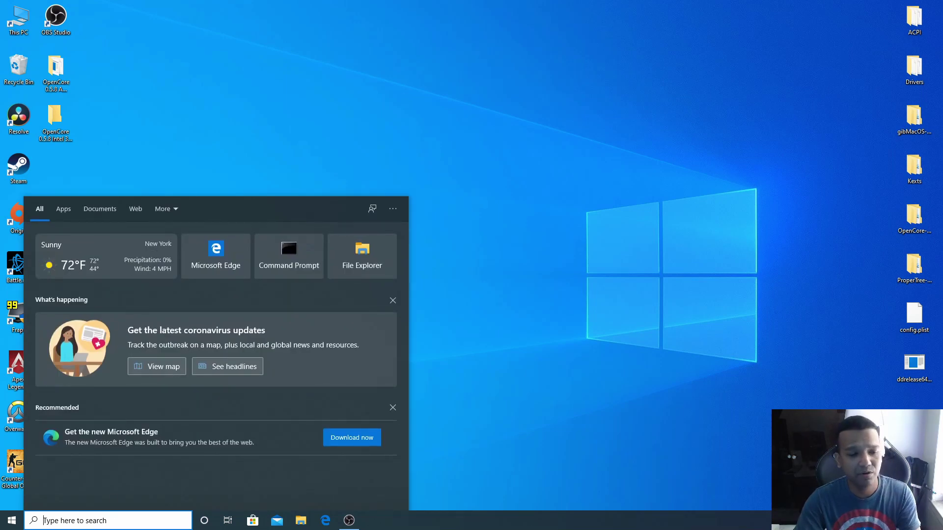
{"action": "type", "text": "cmd"}
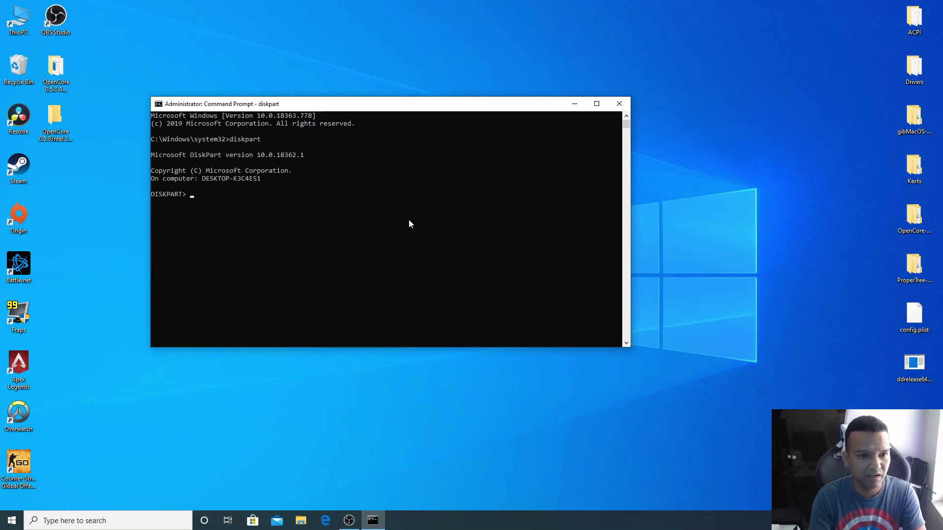
{"action": "type", "text": "lis"}
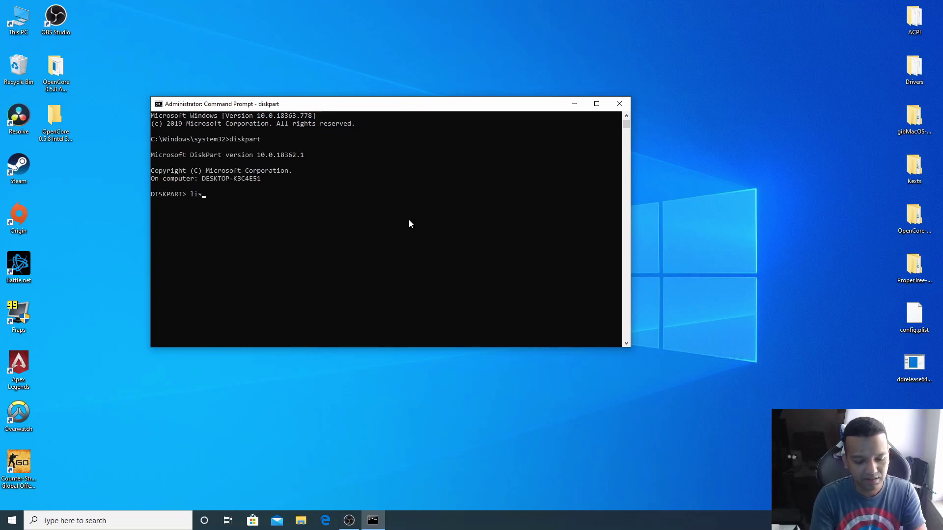
{"action": "type", "text": "t disk"}
{"action": "key", "text": "Return"}
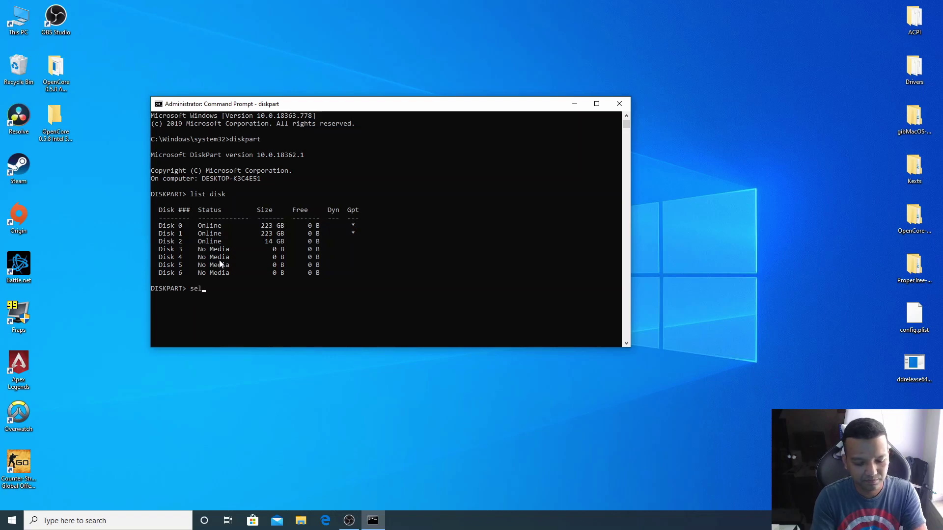
Select disk 2, clean it, create a primary partition and quick-format it as FAT32
{"action": "type", "text": "ect disk 2"}
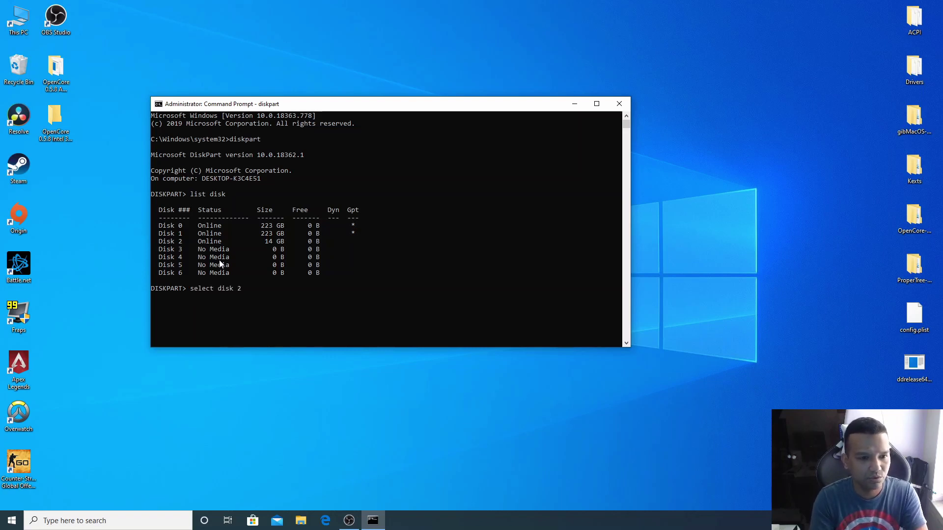
{"action": "key", "text": "Return"}
{"action": "type", "text": "clean"}
{"action": "key", "text": "Return"}
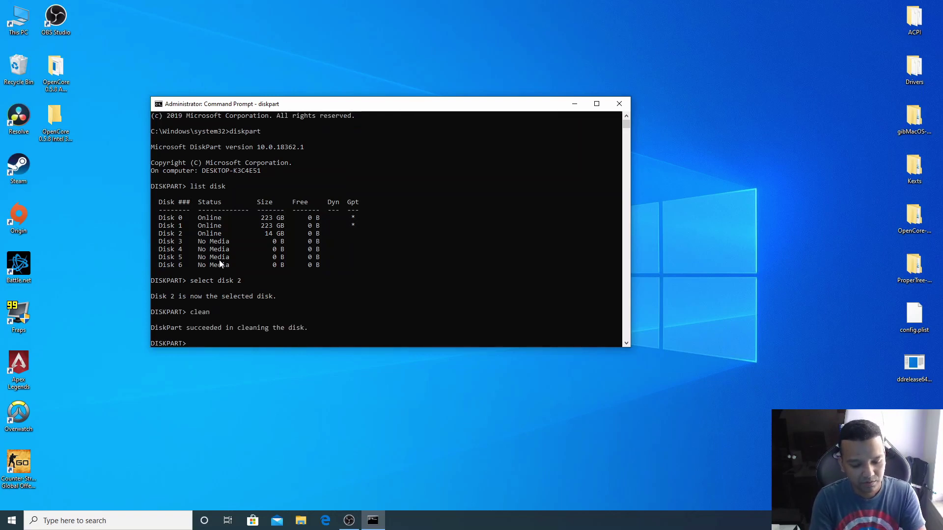
{"action": "type", "text": "create"}
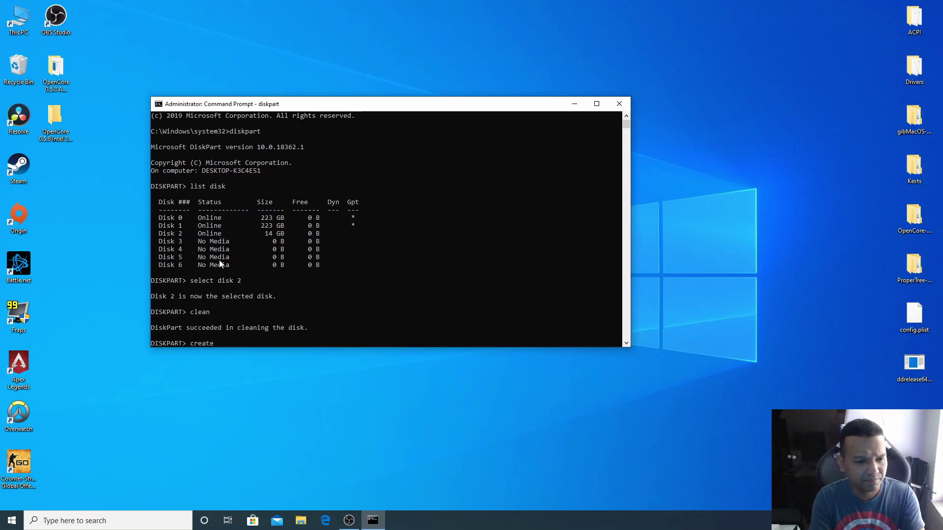
{"action": "type", "text": " partition primary"}
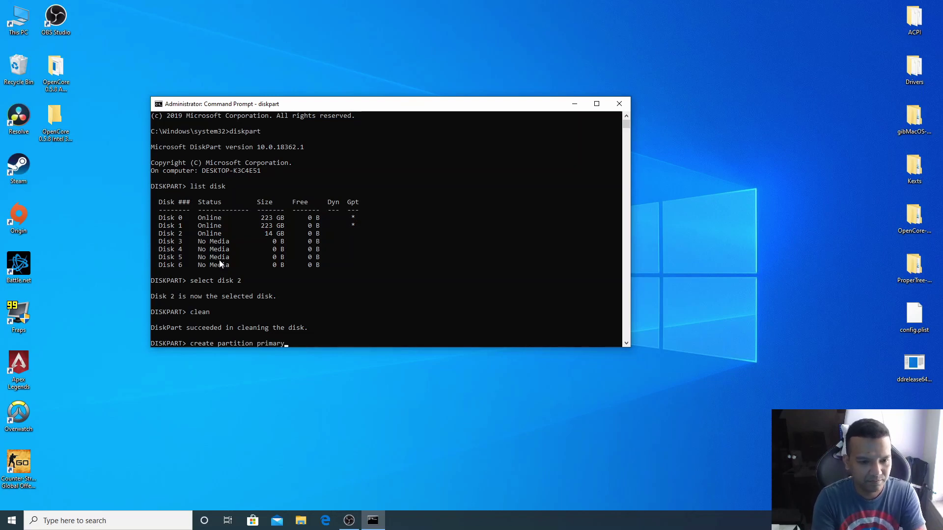
{"action": "key", "text": "Return"}
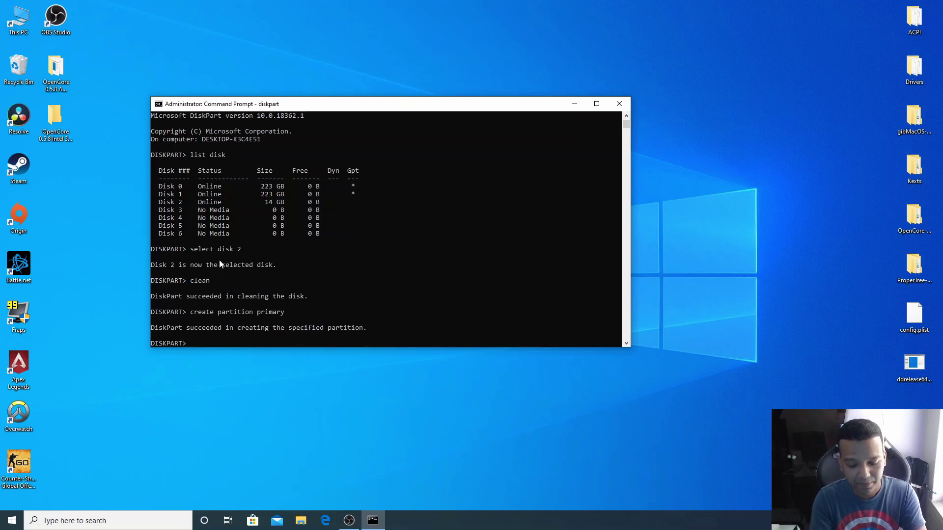
{"action": "type", "text": "format fs"}
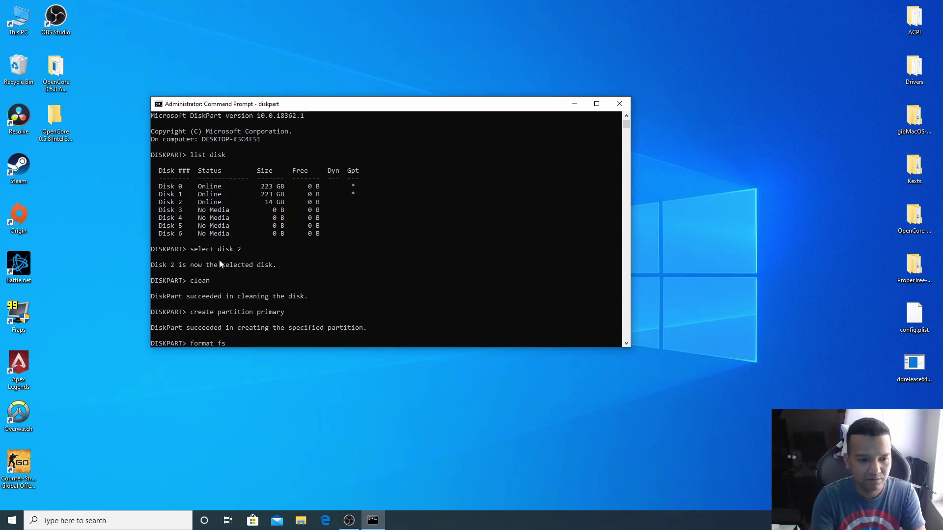
{"action": "type", "text": "="}
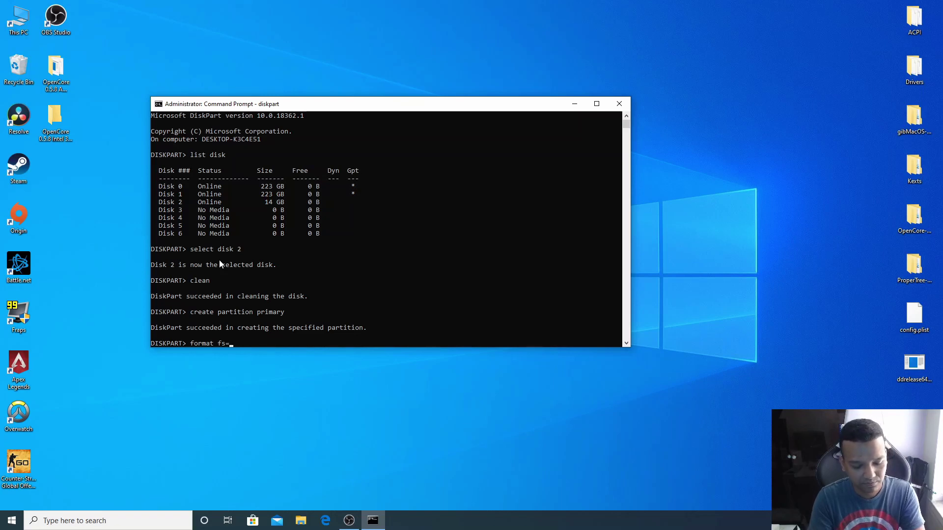
{"action": "type", "text": "fat32 quick"}
{"action": "key", "text": "Return"}
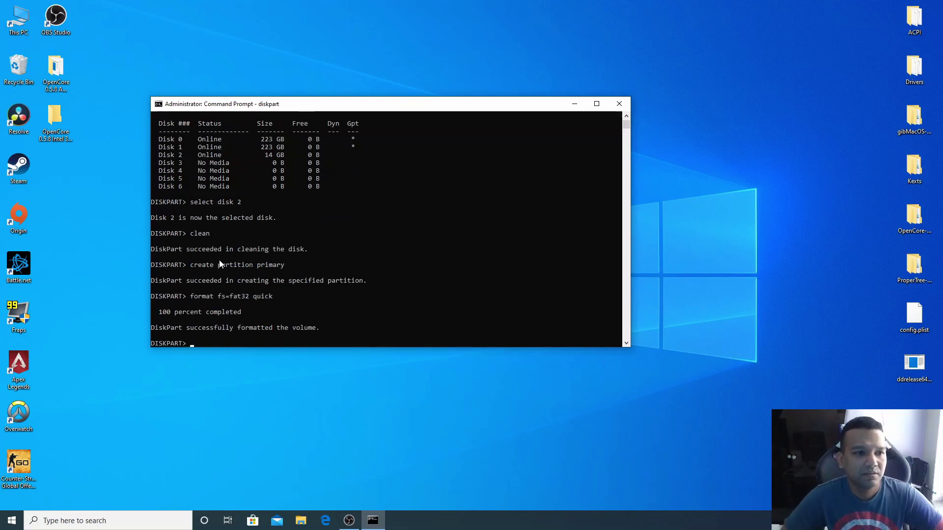
Close the diskpart console and open the desktop gibMacOS-master folder, then its inner gibMacOS-master folder
{"action": "left_click", "coordinate": [619, 103]}
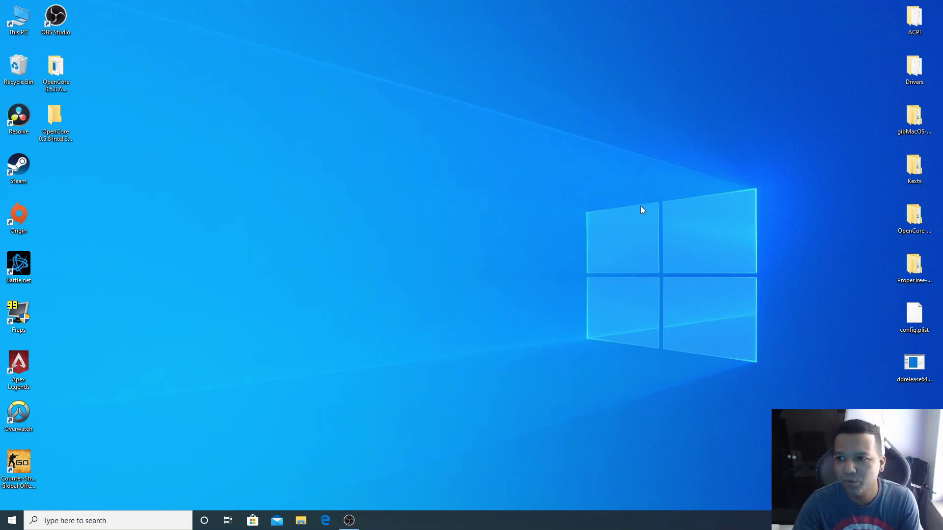
{"action": "double_click", "coordinate": [916, 137]}
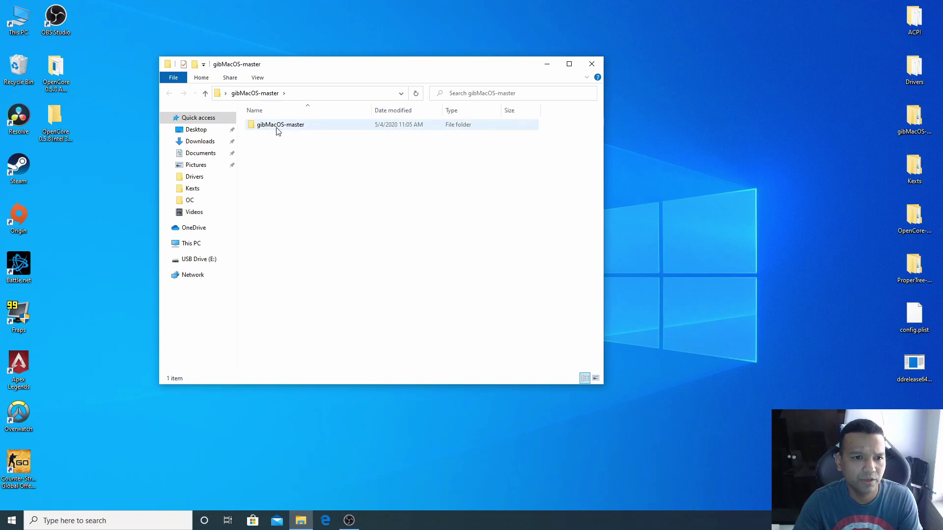
{"action": "double_click", "coordinate": [289, 132]}
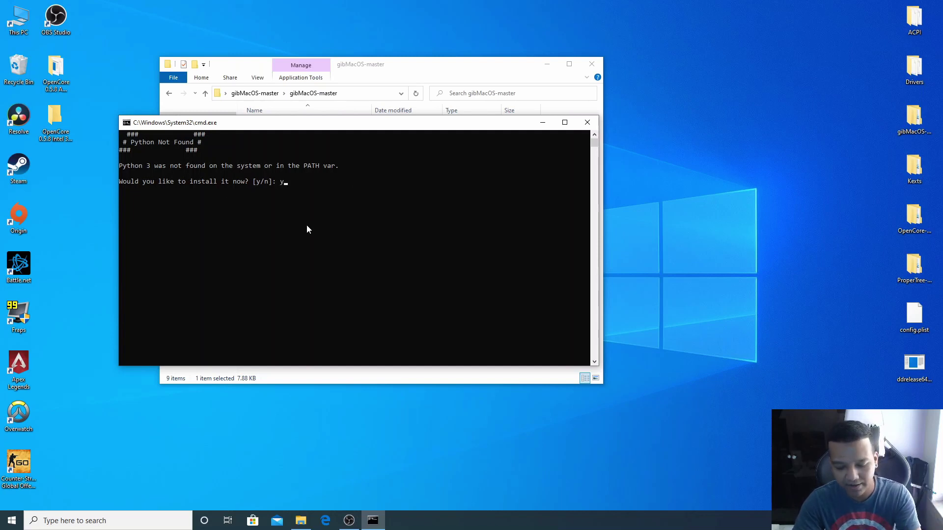
Confirm installing Python 3.8.2 so gibMacOS loads its Available Products menu
{"action": "key", "text": "Return"}
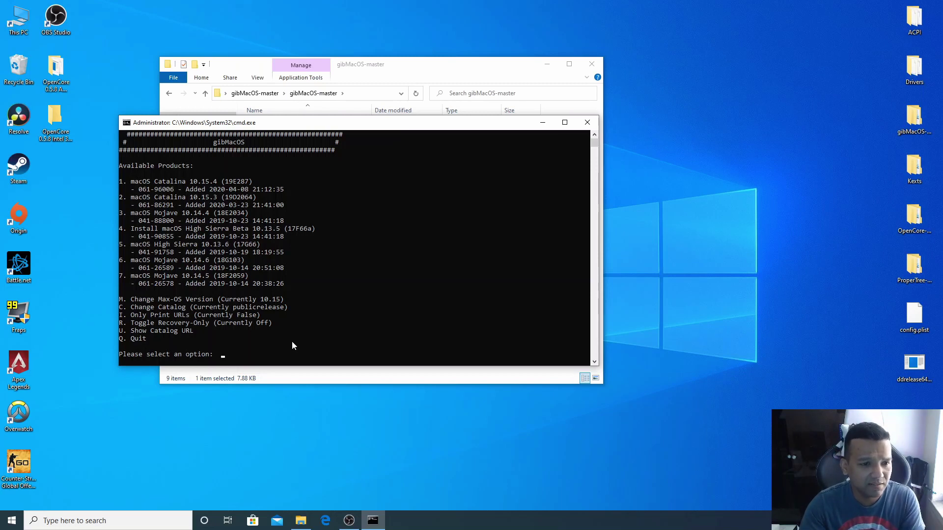
Switch gibMacOS to recovery-only mode and download macOS Catalina 10.15.4 as option 6
{"action": "type", "text": "r"}
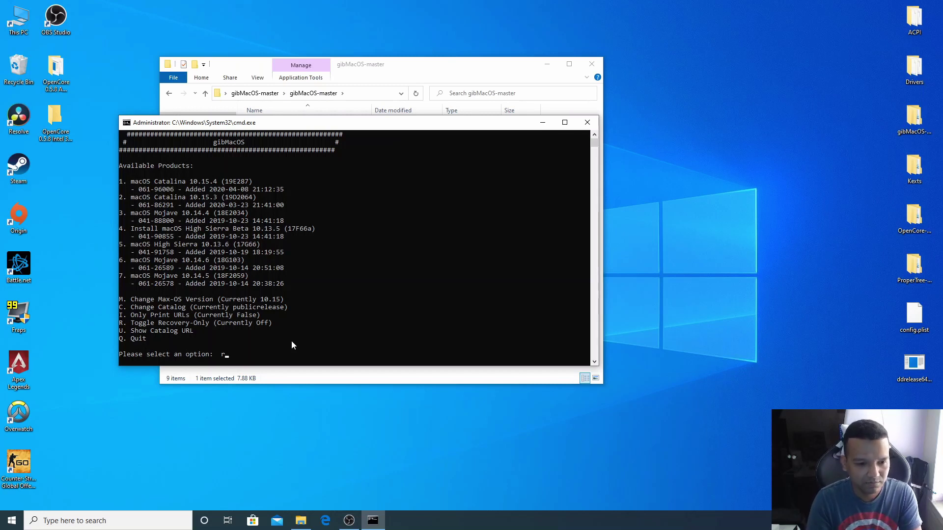
{"action": "key", "text": "Return"}
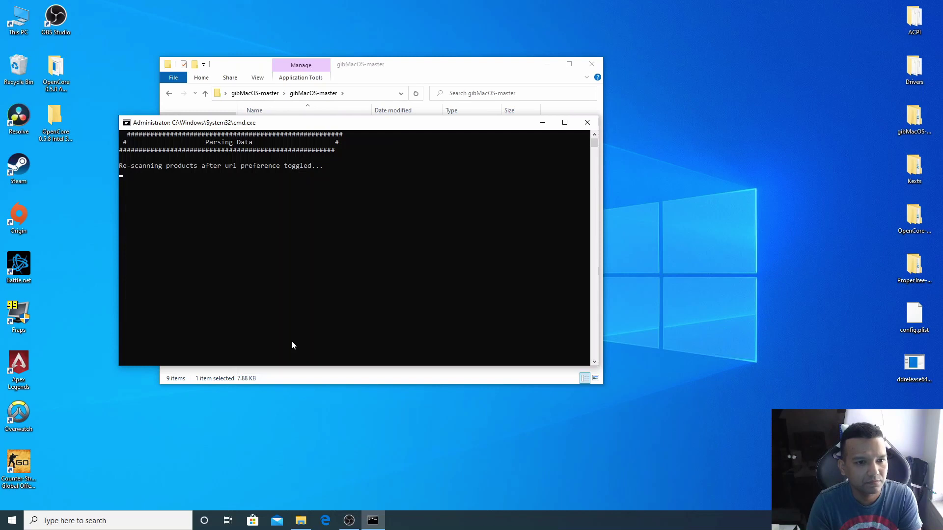
{"action": "scroll", "coordinate": [427, 296], "scroll_direction": "up", "scroll_amount": 4}
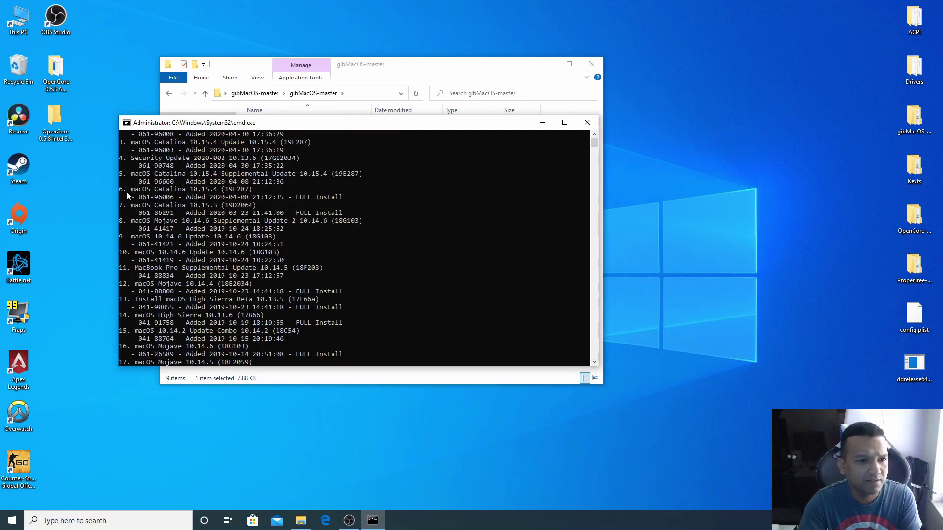
{"action": "left_click_drag", "start_coordinate": [132, 190], "coordinate": [346, 202]}
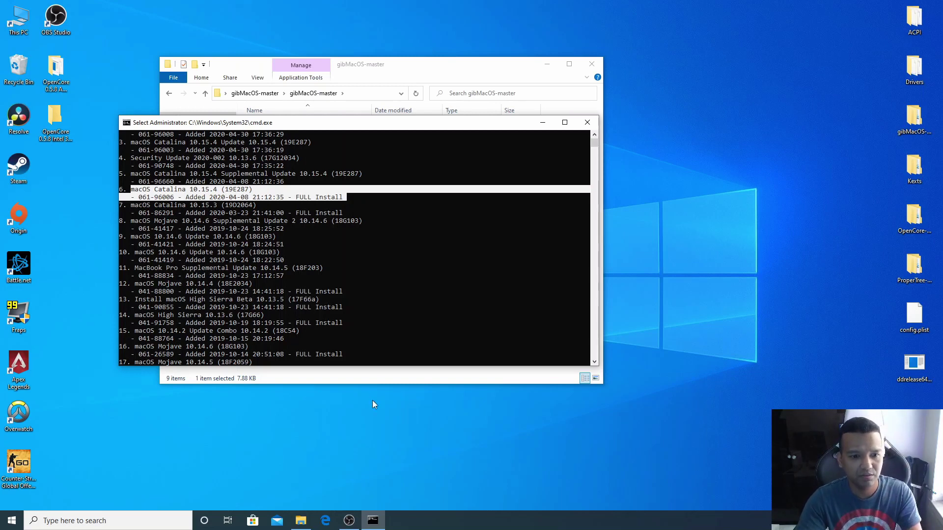
{"action": "right_click", "coordinate": [402, 313]}
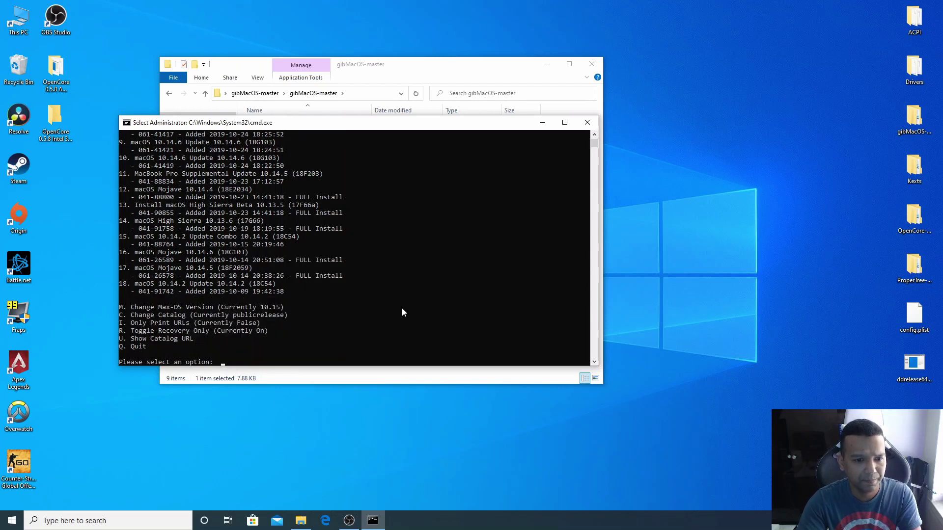
{"action": "type", "text": "6"}
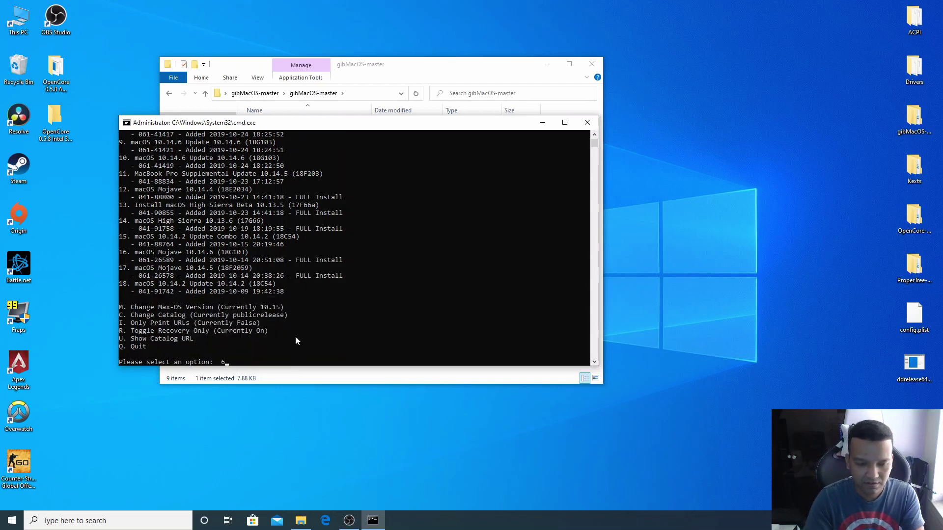
{"action": "key", "text": "Return"}
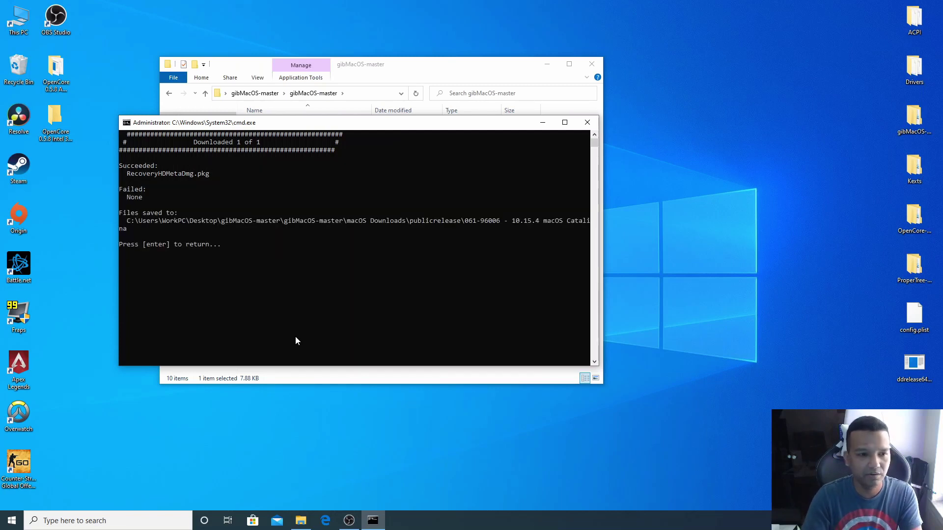
Close the gibMacOS download tool and the installer that couldn't find ddrelease64
{"action": "key", "text": "Return"}
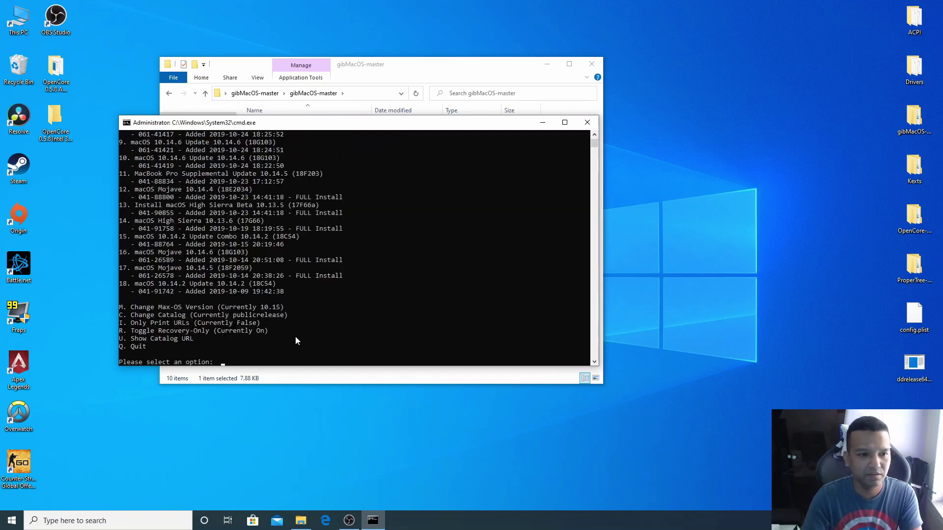
{"action": "left_click", "coordinate": [593, 122]}
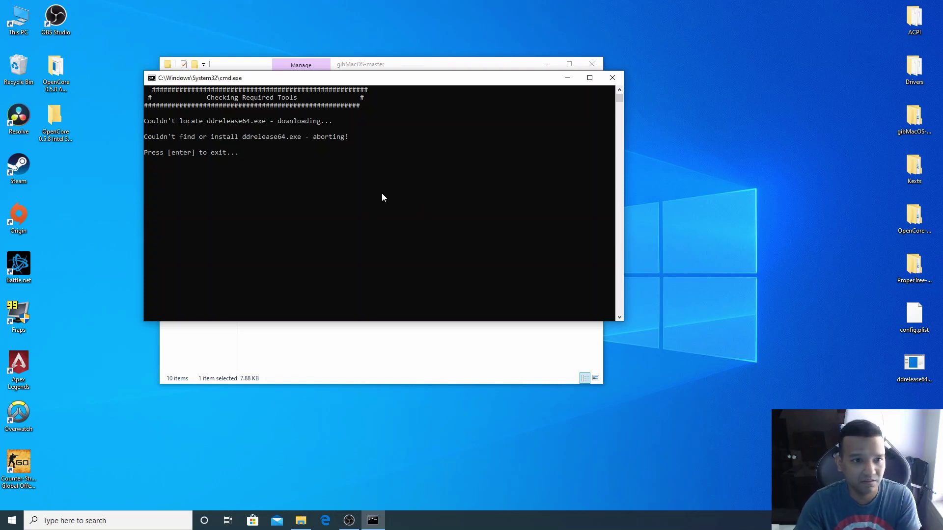
{"action": "left_click", "coordinate": [613, 77]}
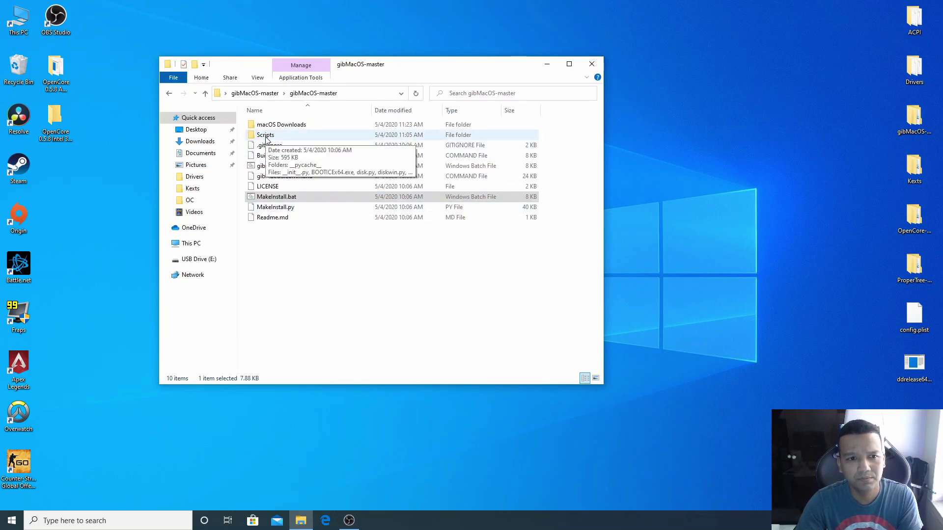
Move ddrelease64.exe from the desktop into the gibMacOS-master Scripts folder
{"action": "double_click", "coordinate": [266, 136]}
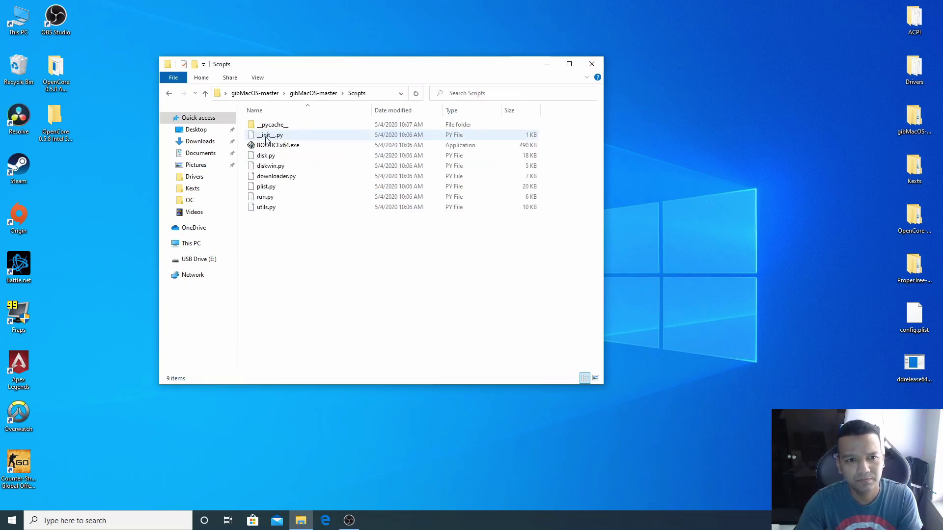
{"action": "left_click", "coordinate": [916, 367]}
{"action": "left_click_drag", "start_coordinate": [917, 368], "coordinate": [388, 272]}
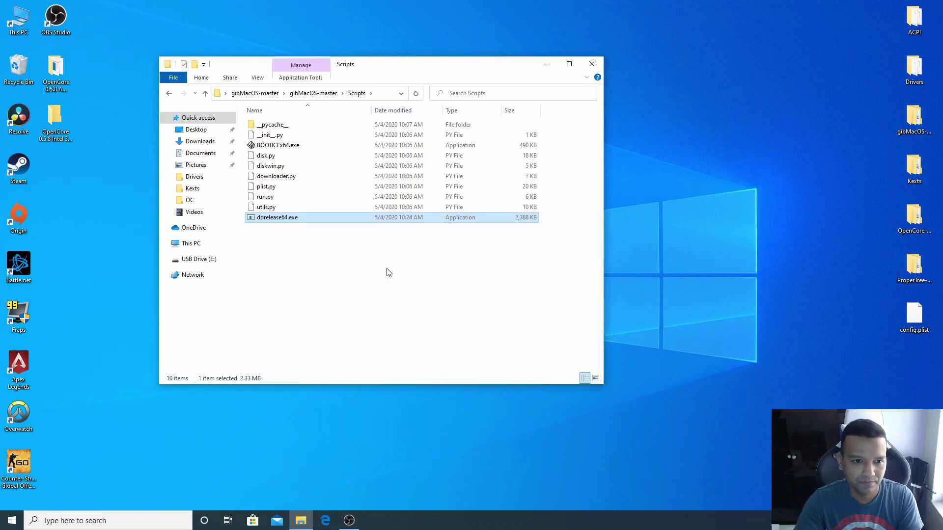
Choose the Kingston USB drive (option 2) in MakeInstall and confirm erasing it with y
{"action": "left_click", "coordinate": [169, 93]}
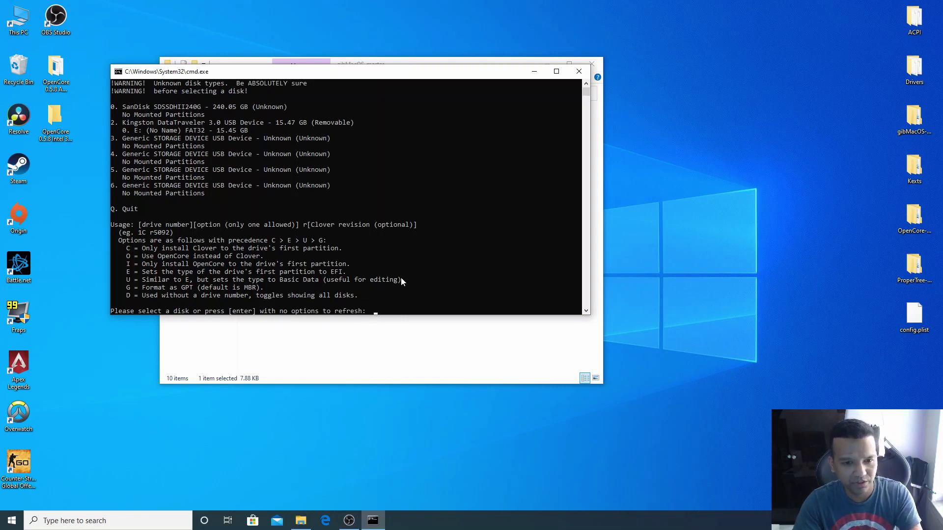
{"action": "type", "text": "2o"}
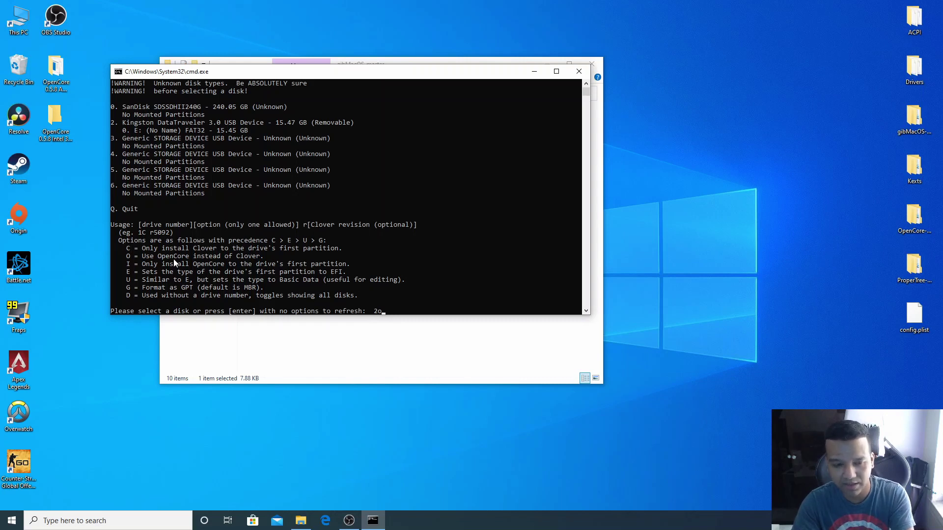
{"action": "key", "text": "Return"}
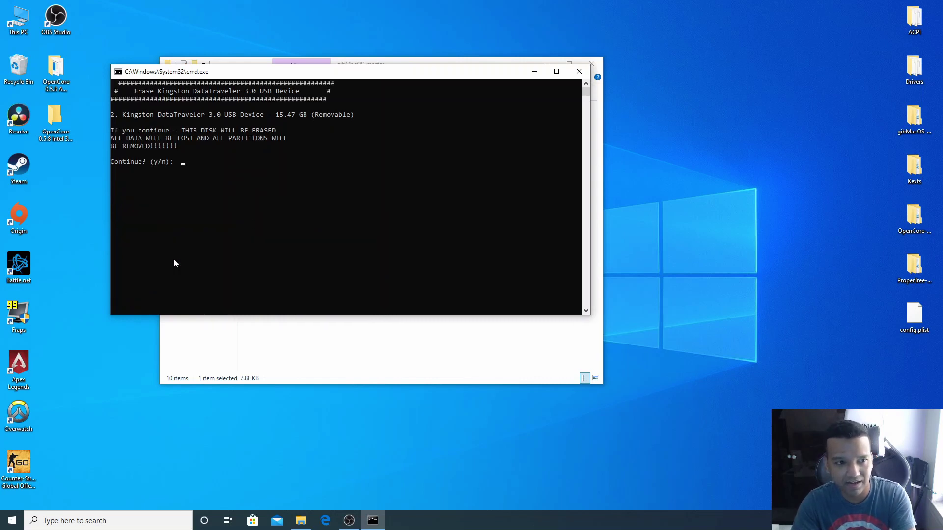
{"action": "type", "text": "y"}
{"action": "key", "text": "Return"}
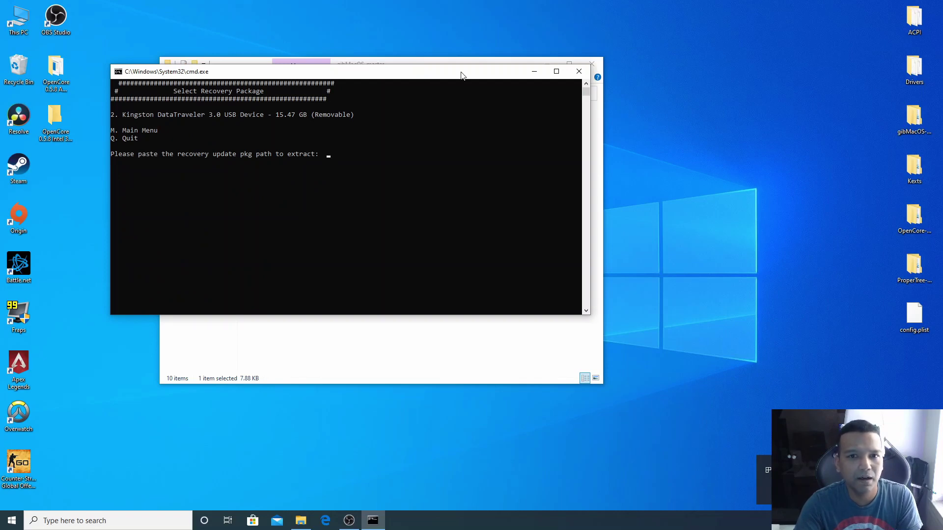
Place the narrowed installer window on the left and File Explorer on the right
{"action": "left_click_drag", "start_coordinate": [462, 75], "coordinate": [386, 84]}
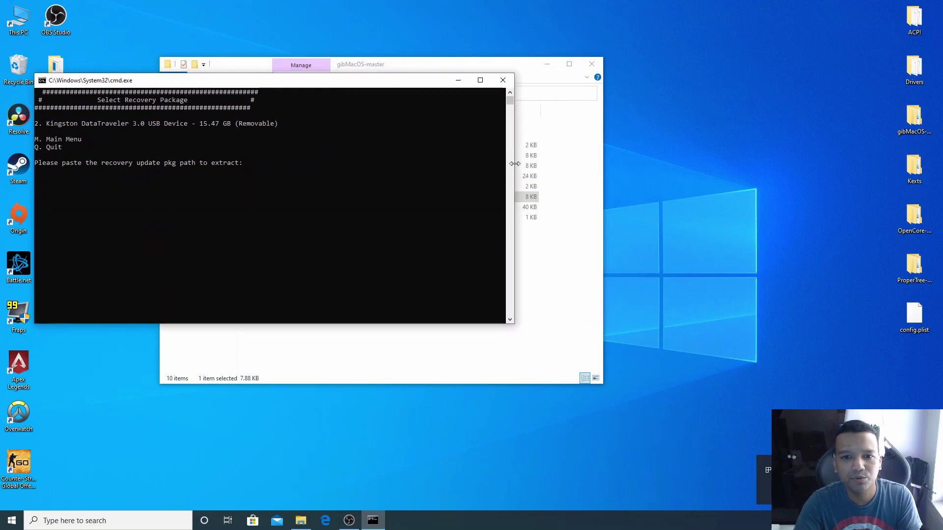
{"action": "left_click_drag", "start_coordinate": [515, 163], "coordinate": [427, 163]}
{"action": "left_click_drag", "start_coordinate": [484, 68], "coordinate": [771, 72]}
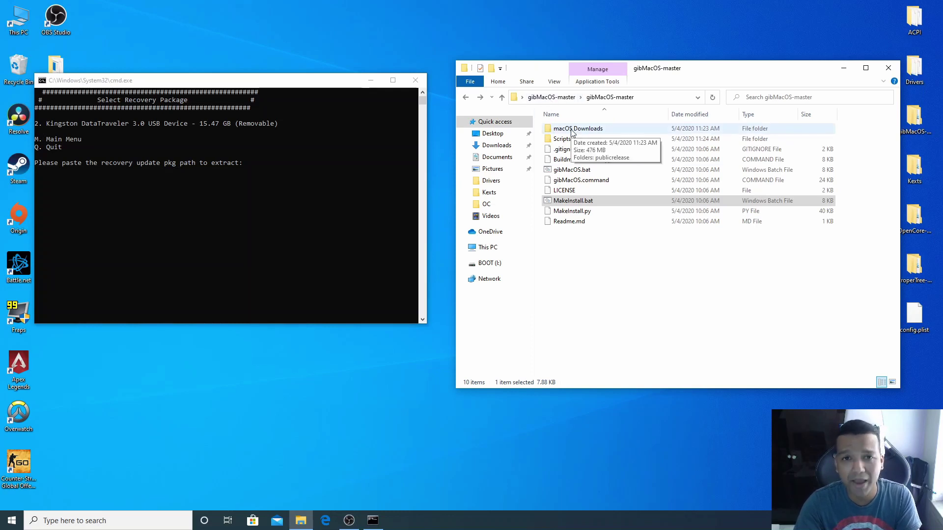
Copy the path of RecoveryHDMetaDmg.pkg from macOS Downloads > publicrelease > 10.15.4 Catalina folder
{"action": "left_click", "coordinate": [583, 132]}
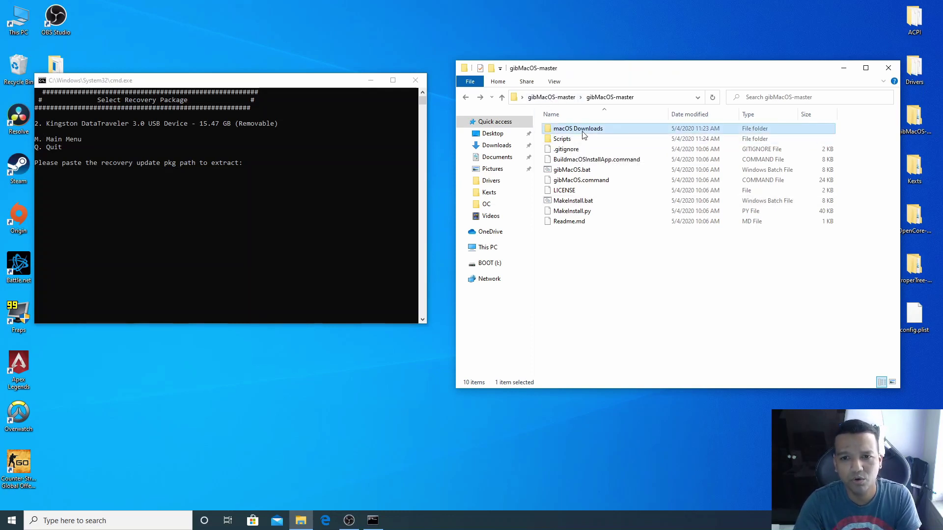
{"action": "double_click", "coordinate": [583, 132]}
{"action": "double_click", "coordinate": [580, 130]}
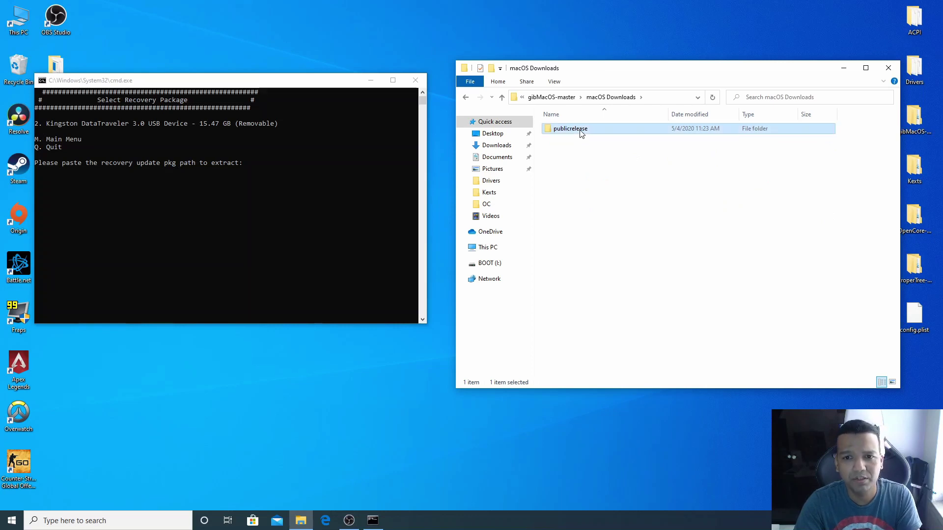
{"action": "double_click", "coordinate": [579, 130]}
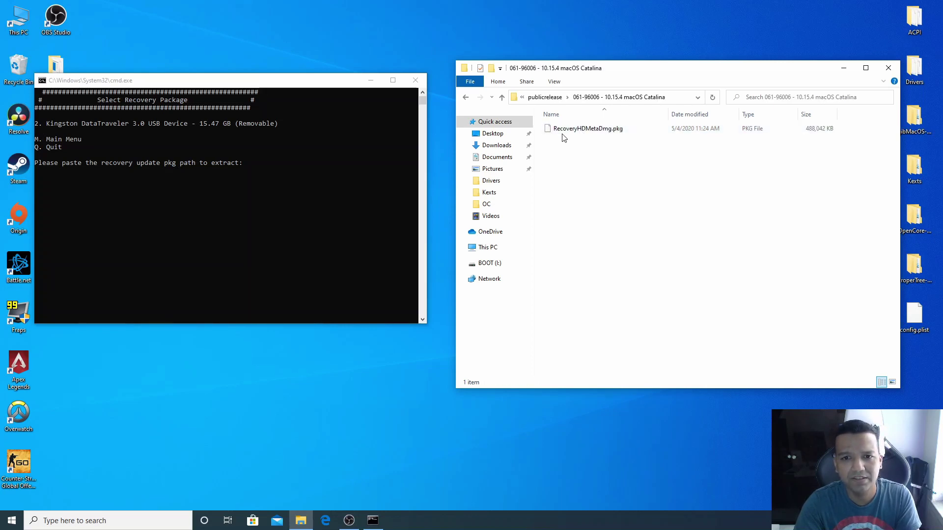
{"action": "left_click", "coordinate": [605, 132]}
{"action": "left_click", "coordinate": [605, 133]}
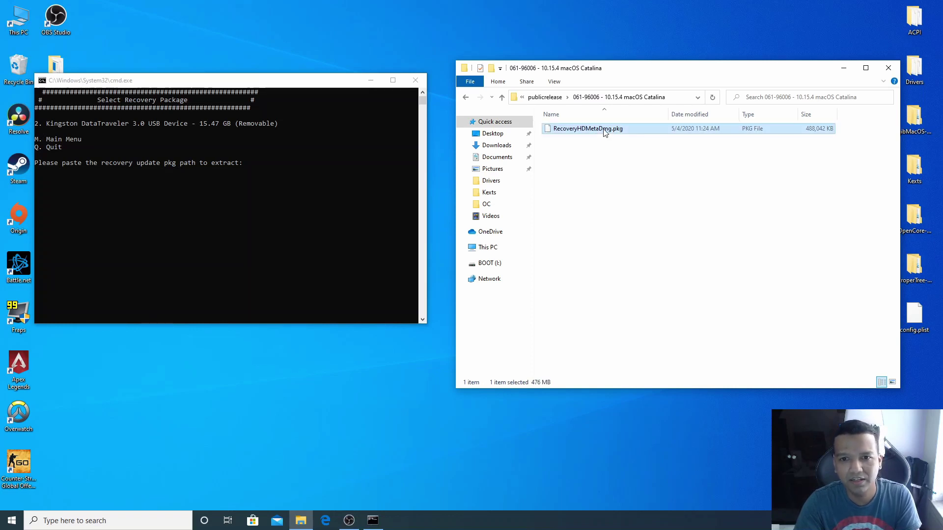
{"action": "left_click", "coordinate": [499, 86]}
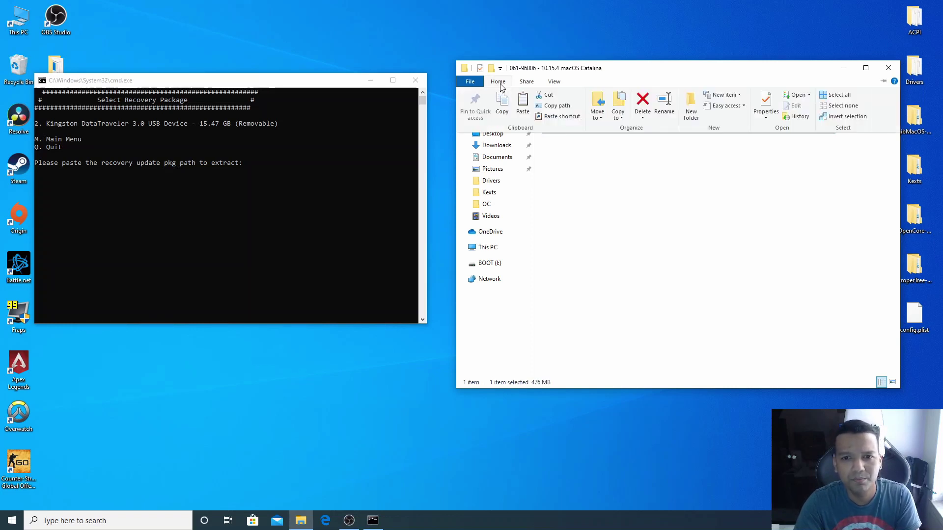
{"action": "left_click", "coordinate": [545, 104]}
{"action": "left_click", "coordinate": [300, 169]}
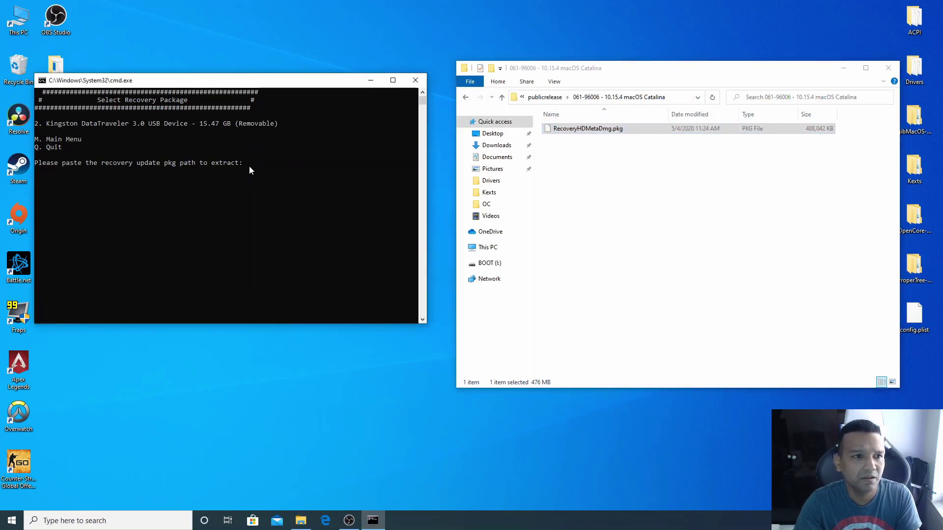
Paste the RecoveryHDMetaDmg.pkg path and start extracting it to the Kingston USB drive
{"action": "key", "text": "ctrl+v"}
{"action": "key", "text": "Return"}
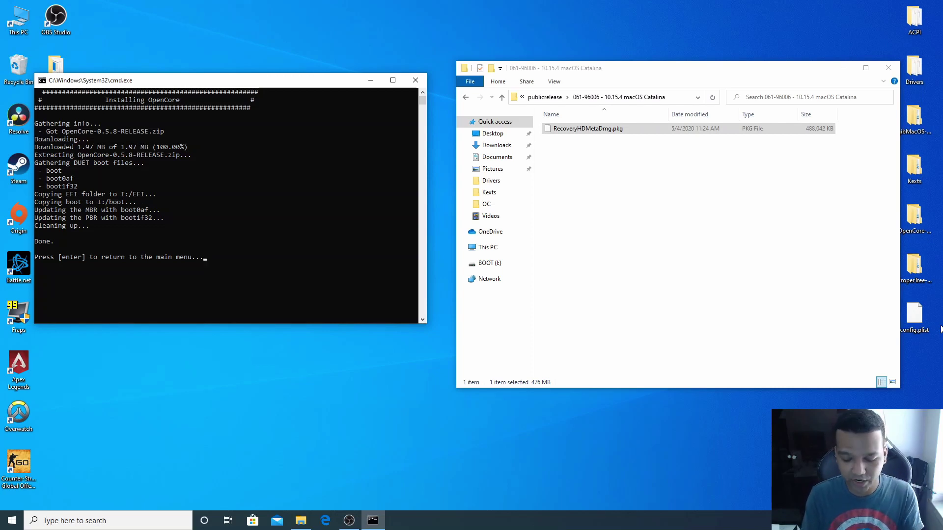
Leave the disk selection menu and close the installer and file browser windows
{"action": "key", "text": "Return"}
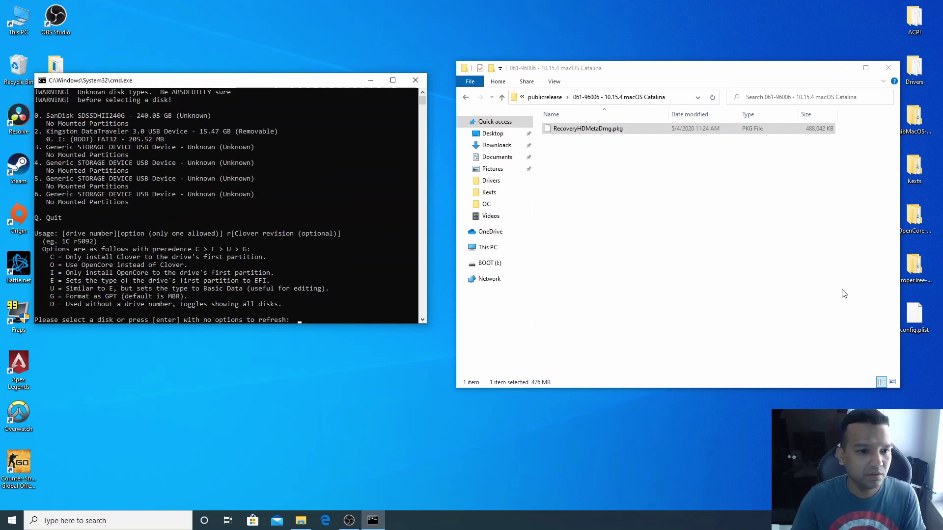
{"action": "left_click", "coordinate": [416, 81]}
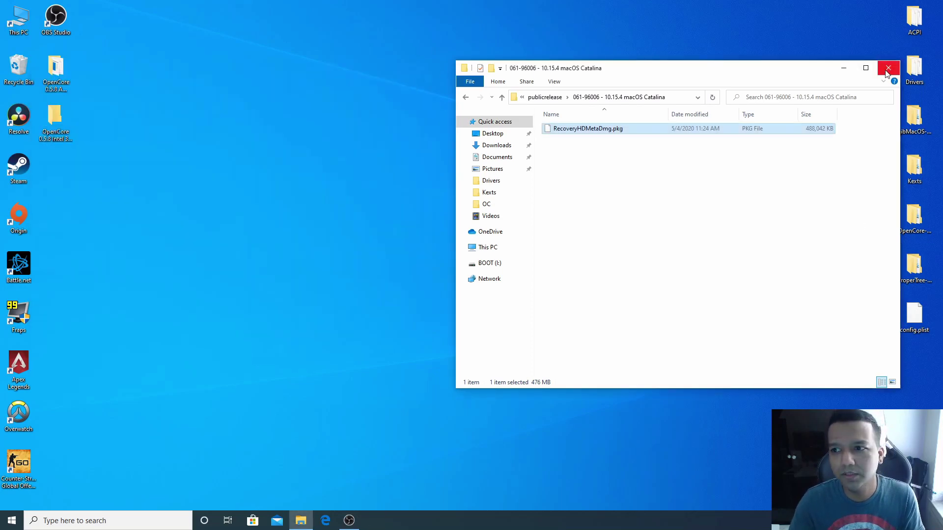
{"action": "left_click", "coordinate": [889, 68]}
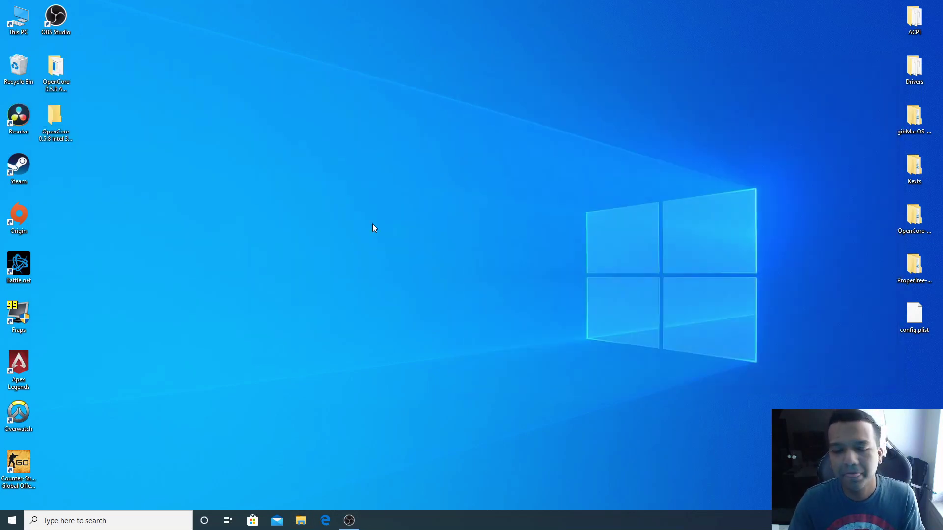
Open the BOOT (I:) drive's EFI\OC folder from This PC
{"action": "double_click", "coordinate": [21, 21]}
{"action": "left_click_drag", "start_coordinate": [627, 72], "coordinate": [341, 60]}
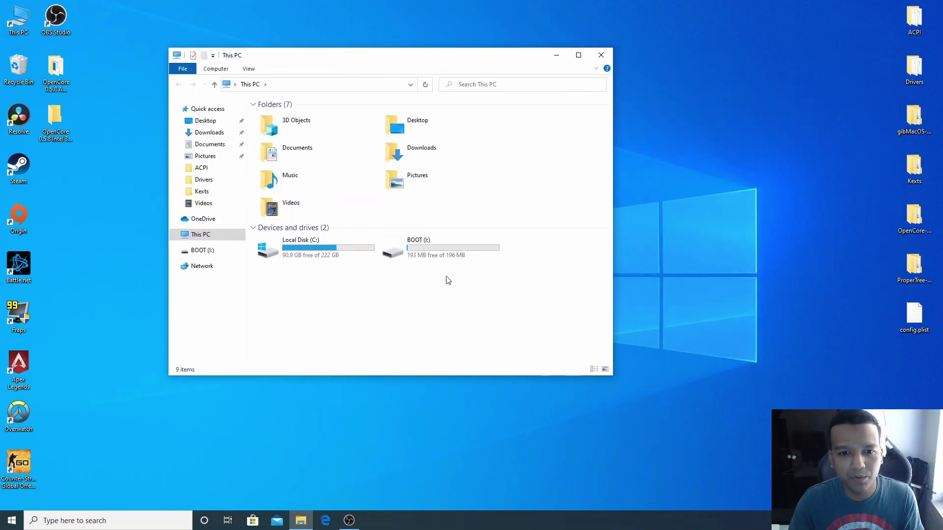
{"action": "double_click", "coordinate": [427, 249]}
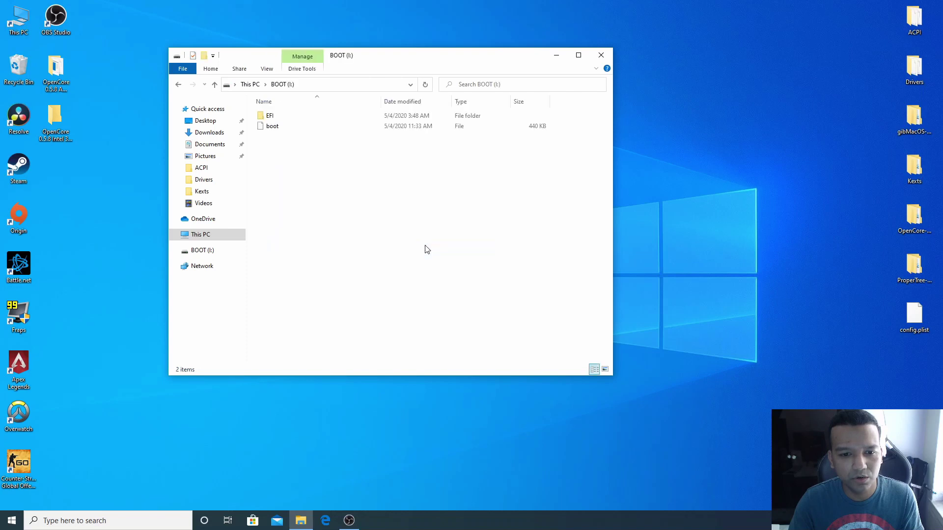
{"action": "double_click", "coordinate": [269, 116]}
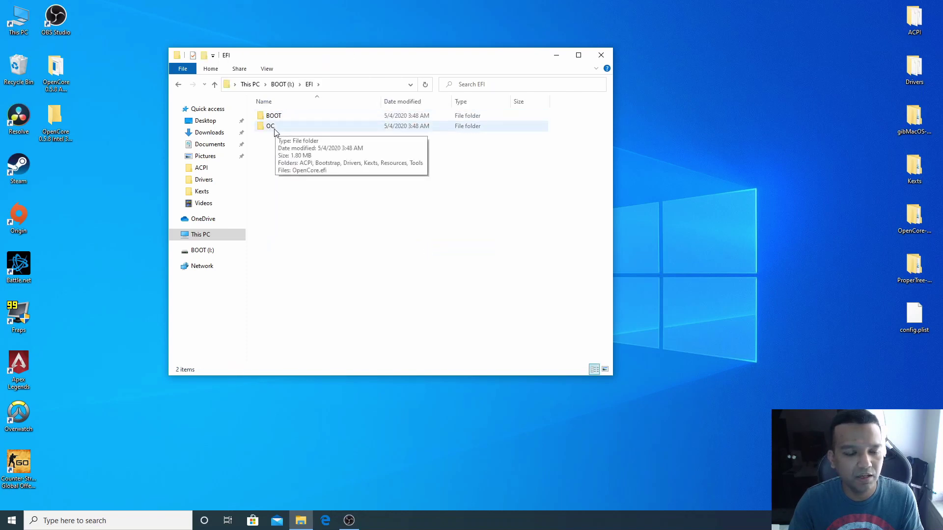
{"action": "double_click", "coordinate": [273, 126]}
{"action": "left_click_drag", "start_coordinate": [361, 54], "coordinate": [269, 53]}
Inspect the ACPI, Bootstrap, Drivers and Kexts subfolders of OC
{"action": "left_click", "coordinate": [181, 118]}
{"action": "double_click", "coordinate": [181, 118]}
{"action": "key", "text": "alt+Left"}
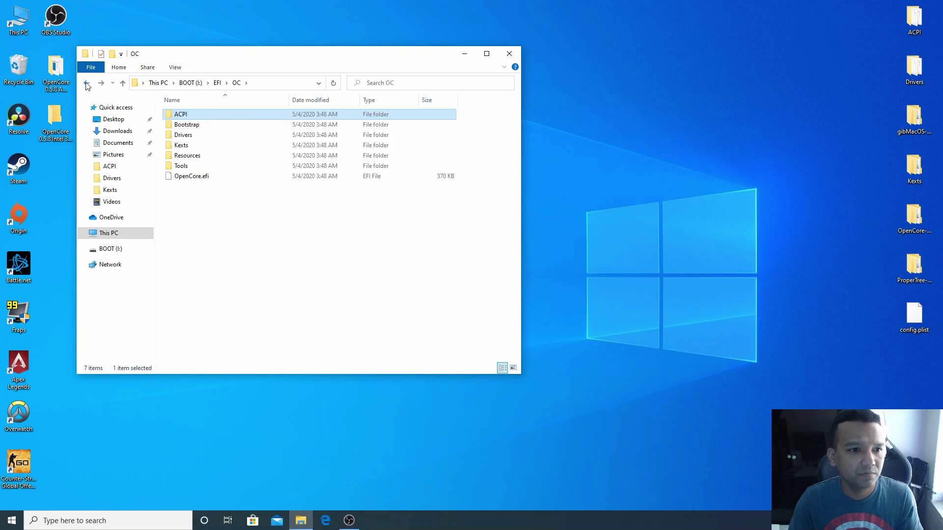
{"action": "double_click", "coordinate": [181, 125]}
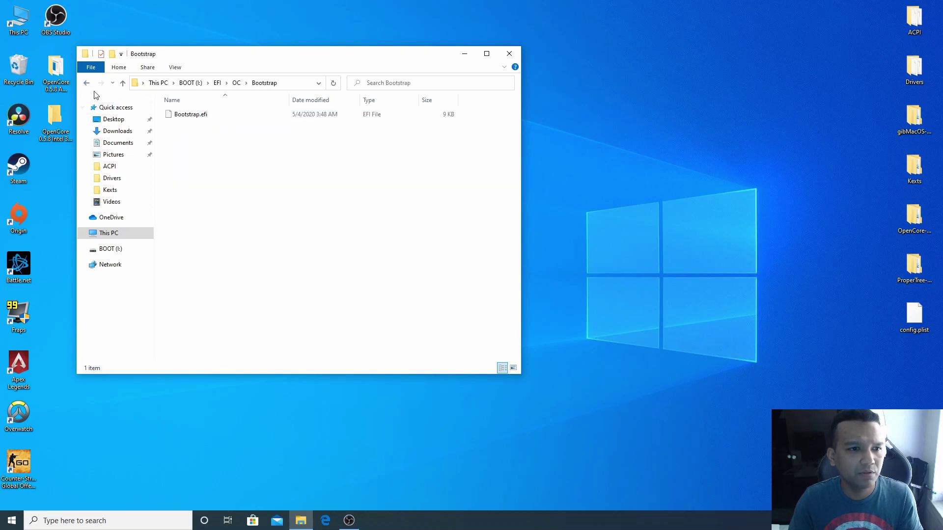
{"action": "left_click", "coordinate": [83, 82]}
{"action": "double_click", "coordinate": [182, 135]}
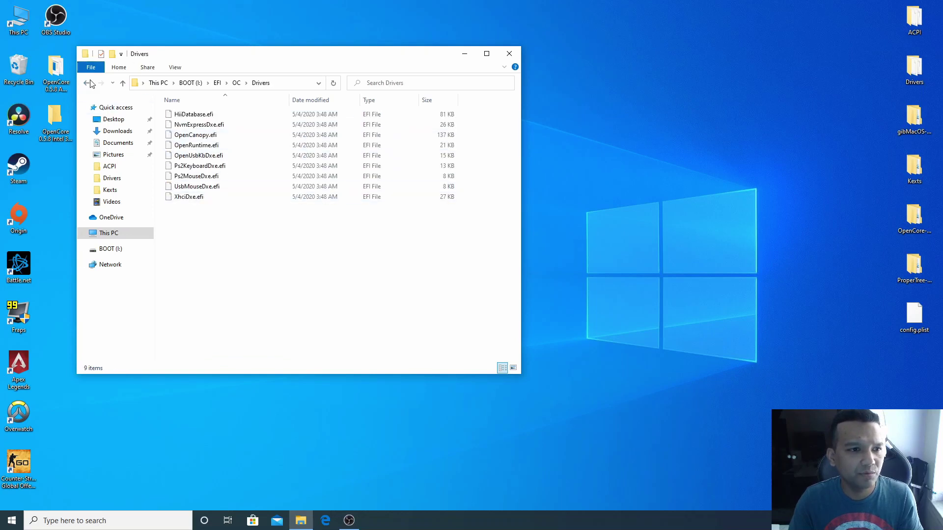
{"action": "left_click", "coordinate": [88, 85]}
{"action": "double_click", "coordinate": [187, 146]}
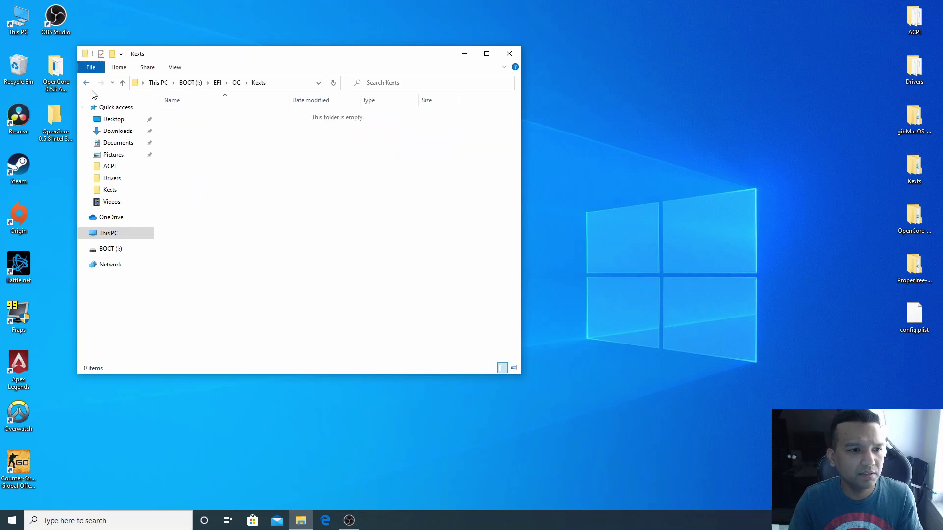
{"action": "left_click", "coordinate": [123, 84]}
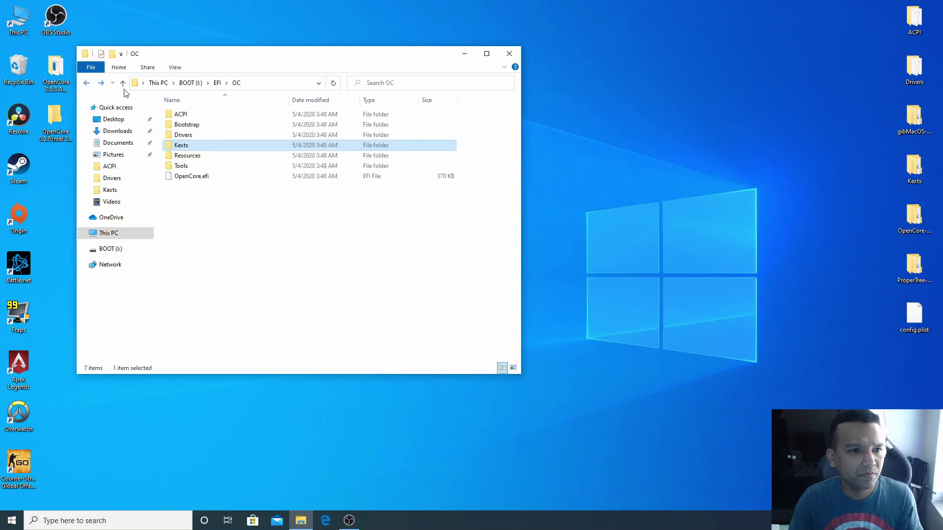
Delete all twelve .efi utilities from the Tools folder and return to OC
{"action": "double_click", "coordinate": [181, 166]}
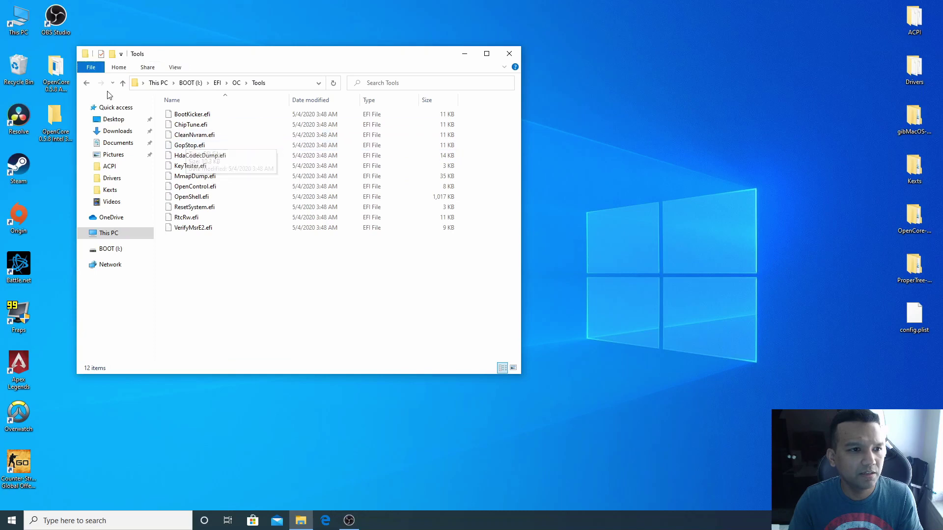
{"action": "left_click_drag", "start_coordinate": [216, 253], "coordinate": [202, 113]}
{"action": "right_click", "coordinate": [205, 112]}
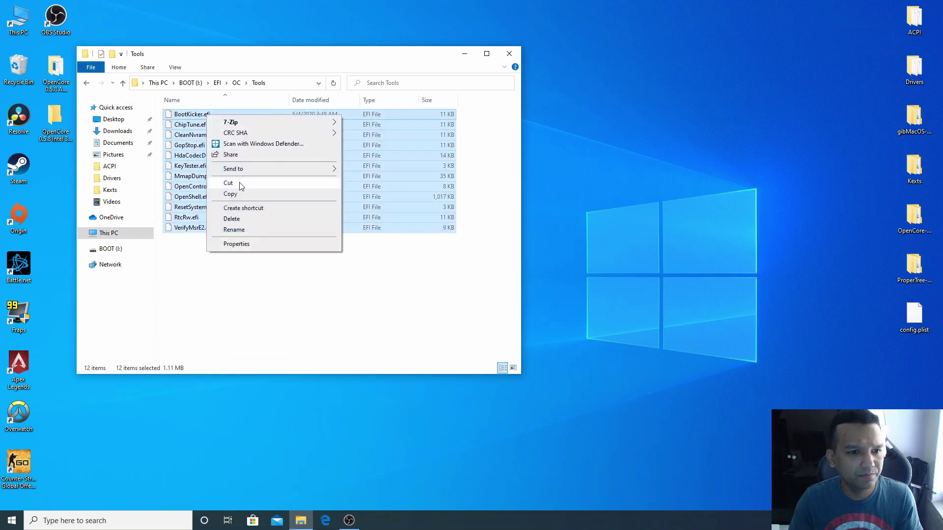
{"action": "left_click", "coordinate": [236, 219]}
{"action": "left_click", "coordinate": [528, 268]}
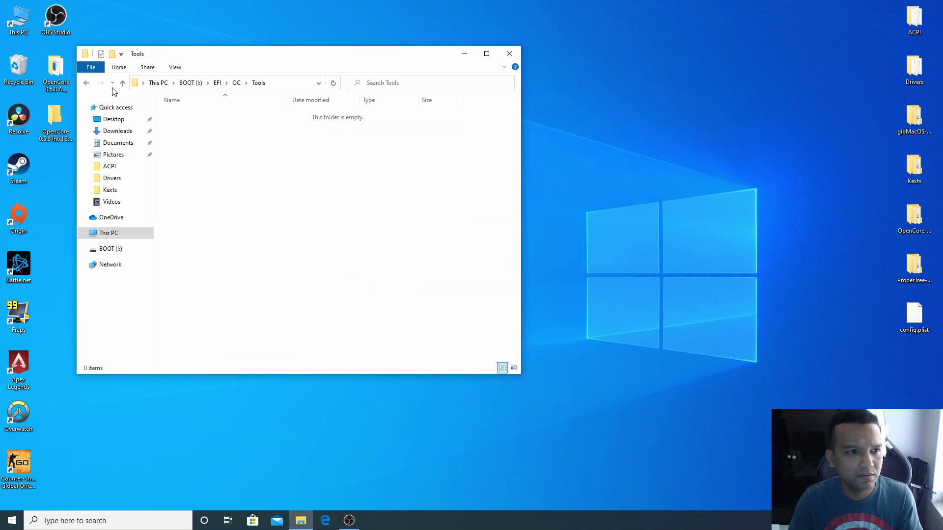
{"action": "left_click", "coordinate": [87, 83]}
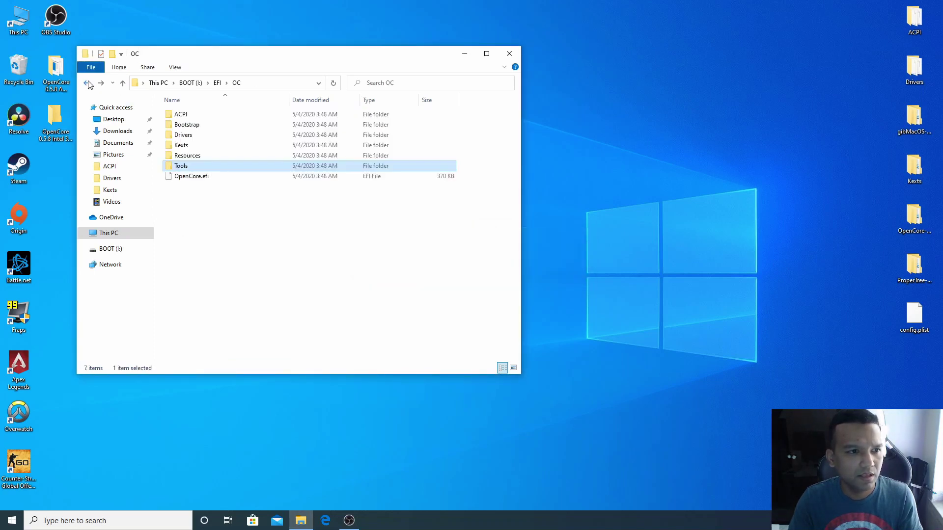
Copy config.plist into OC and the SSDT-AWAC, EC, PLUG and PMC files into OC\ACPI
{"action": "left_click", "coordinate": [179, 197]}
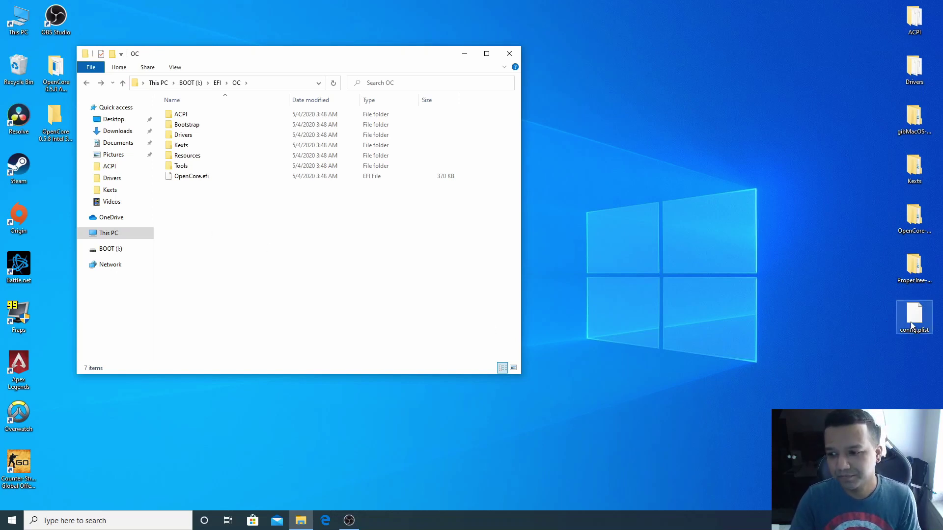
{"action": "left_click_drag", "start_coordinate": [914, 314], "coordinate": [283, 244]}
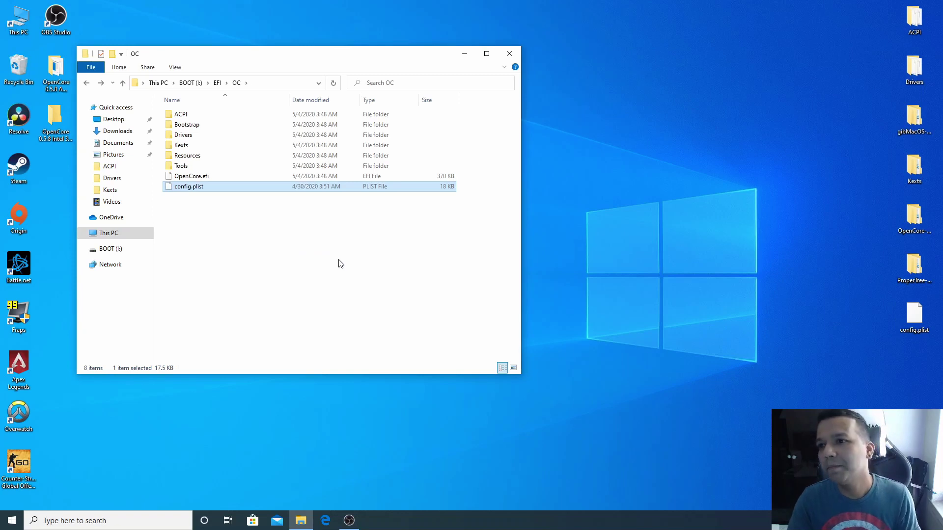
{"action": "double_click", "coordinate": [182, 114]}
{"action": "double_click", "coordinate": [915, 19]}
{"action": "left_click_drag", "start_coordinate": [370, 75], "coordinate": [820, 41]}
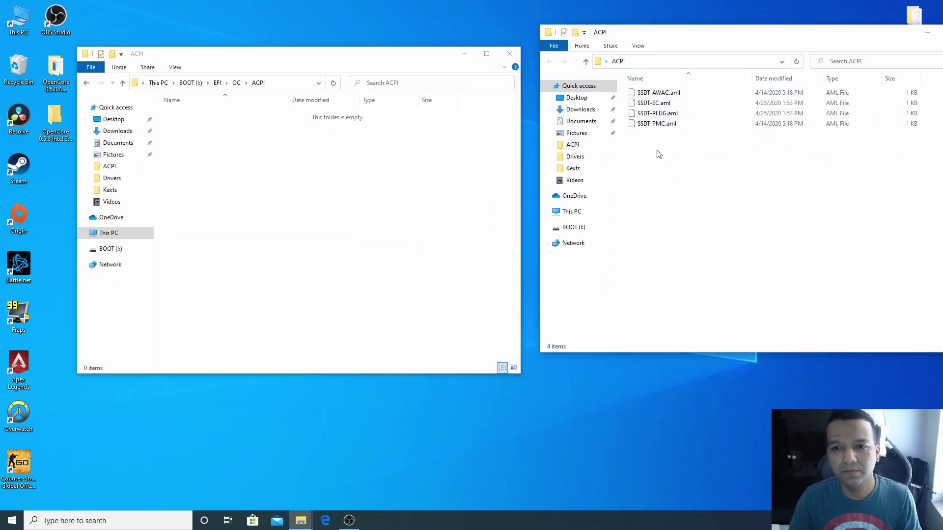
{"action": "left_click_drag", "start_coordinate": [656, 147], "coordinate": [341, 206]}
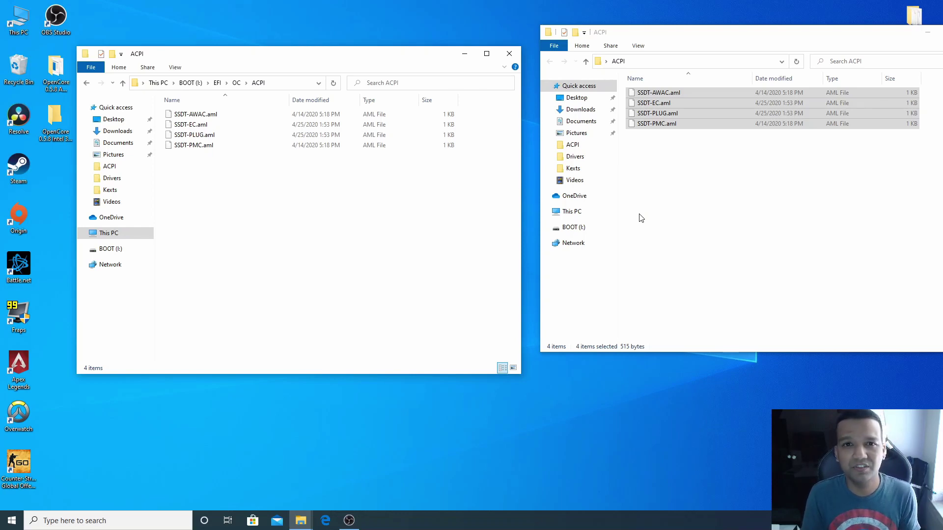
{"action": "left_click_drag", "start_coordinate": [779, 32], "coordinate": [728, 33]}
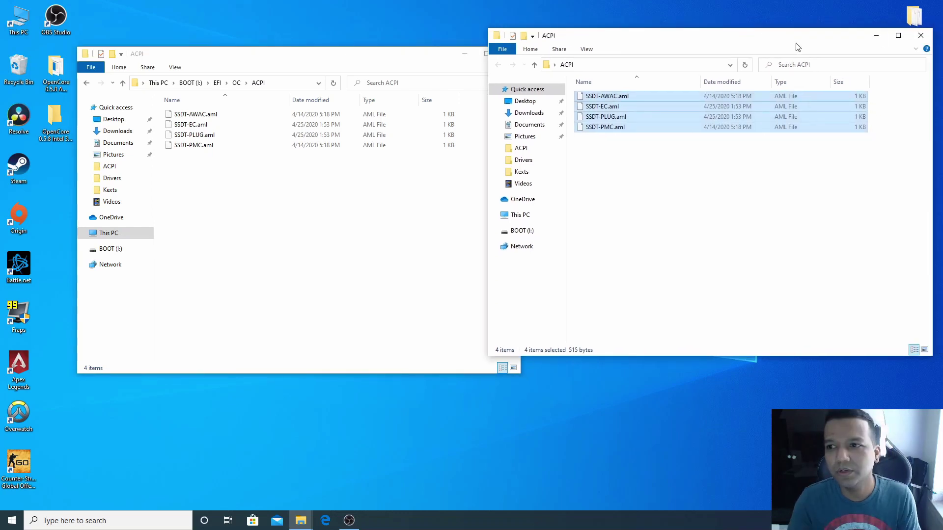
{"action": "left_click", "coordinate": [927, 32]}
Delete every driver in OC\Drivers except OpenRuntime.efi
{"action": "left_click", "coordinate": [87, 83]}
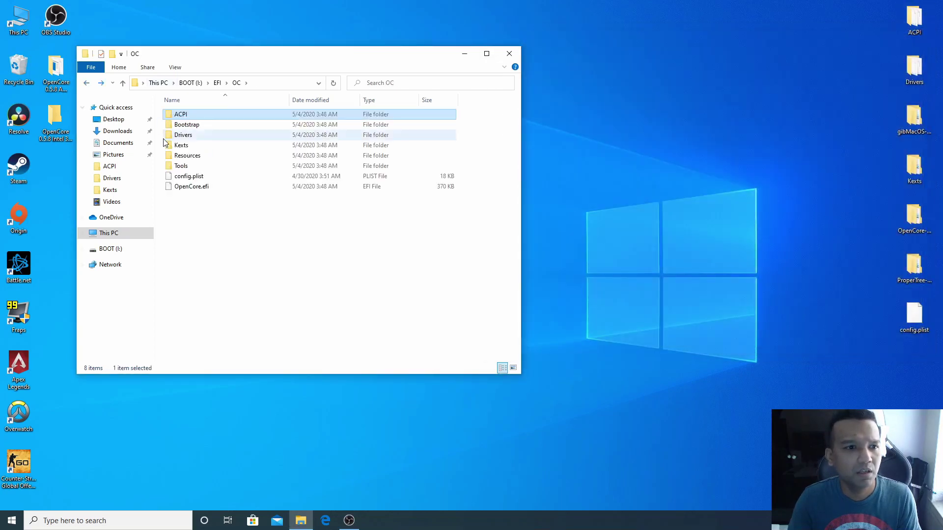
{"action": "double_click", "coordinate": [185, 138]}
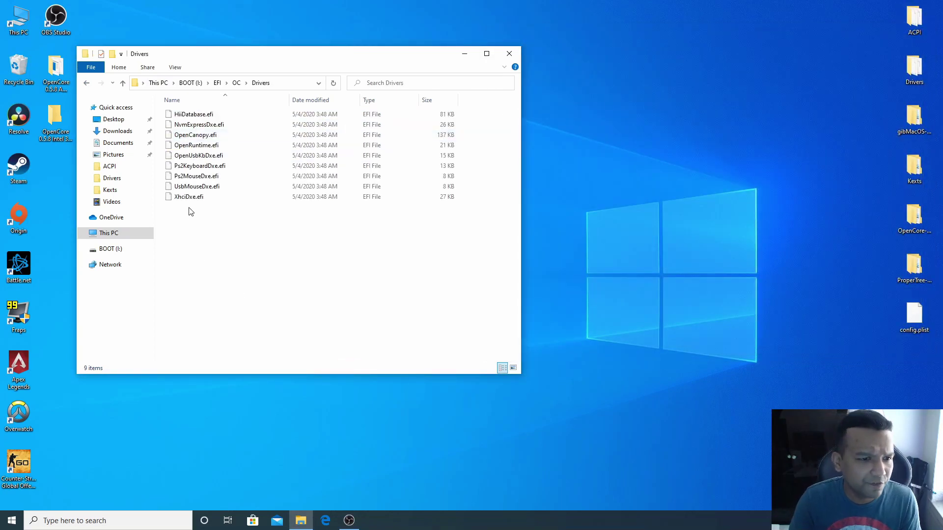
{"action": "left_click_drag", "start_coordinate": [192, 215], "coordinate": [190, 158]}
{"action": "right_click", "coordinate": [191, 156]}
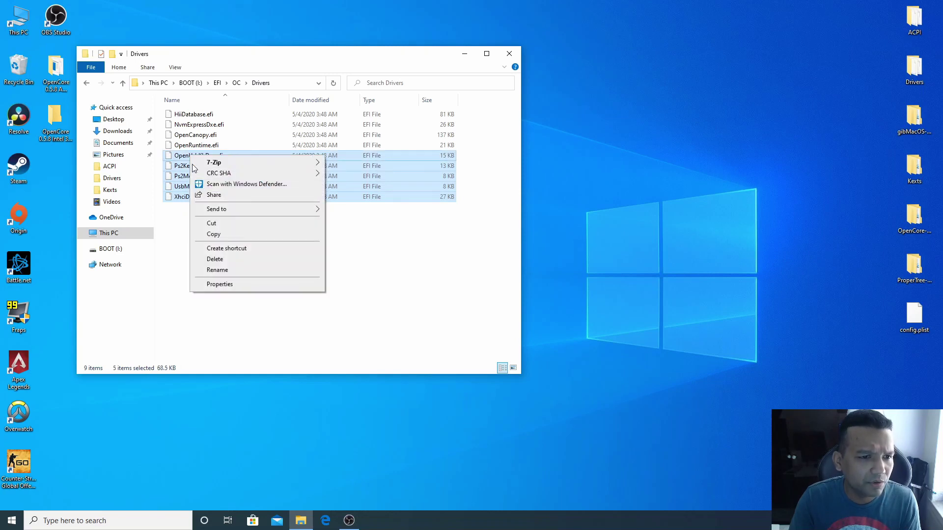
{"action": "left_click", "coordinate": [214, 258]}
{"action": "left_click", "coordinate": [491, 268]}
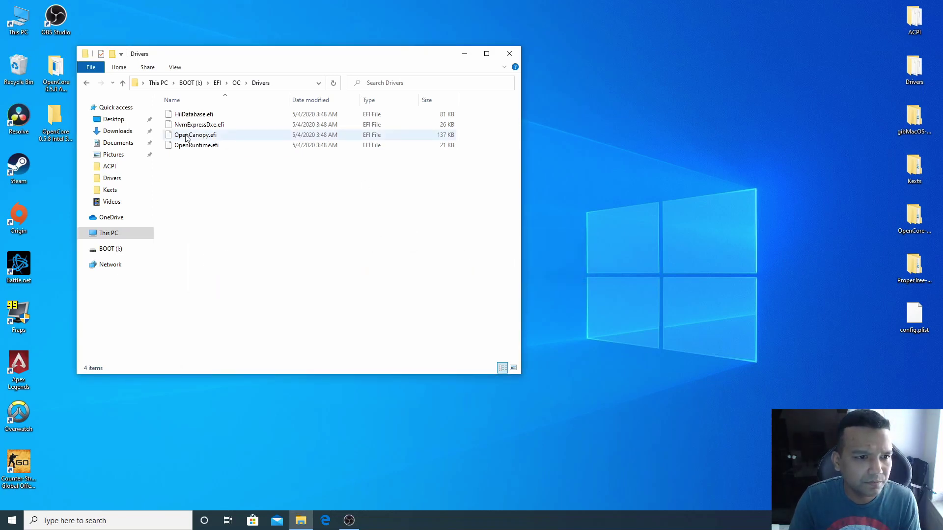
{"action": "left_click_drag", "start_coordinate": [159, 108], "coordinate": [208, 136]}
{"action": "right_click", "coordinate": [207, 136]}
{"action": "left_click", "coordinate": [234, 237]}
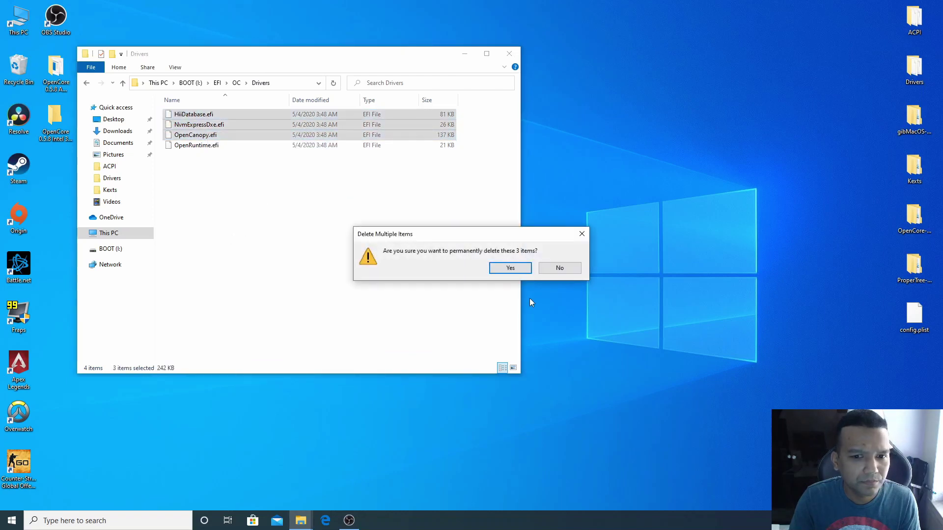
{"action": "left_click", "coordinate": [516, 269]}
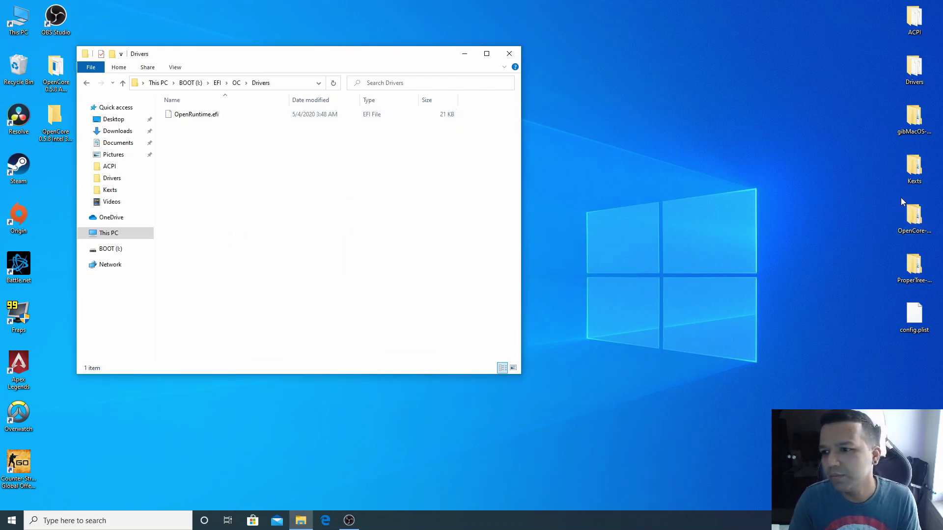
Copy ApfsDriverLoader.efi and VBoxHfs.efi from the desktop Drivers folder into OC\Drivers
{"action": "double_click", "coordinate": [923, 78]}
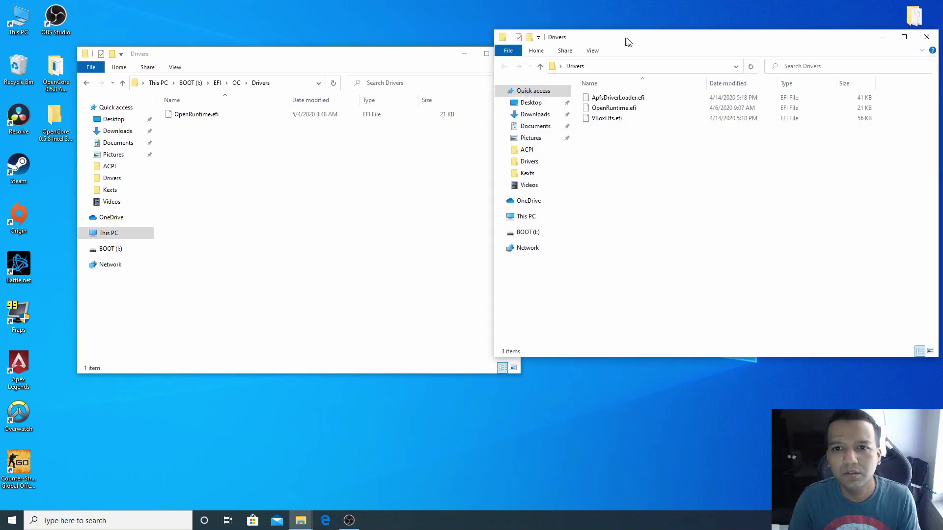
{"action": "left_click_drag", "start_coordinate": [624, 43], "coordinate": [681, 52]}
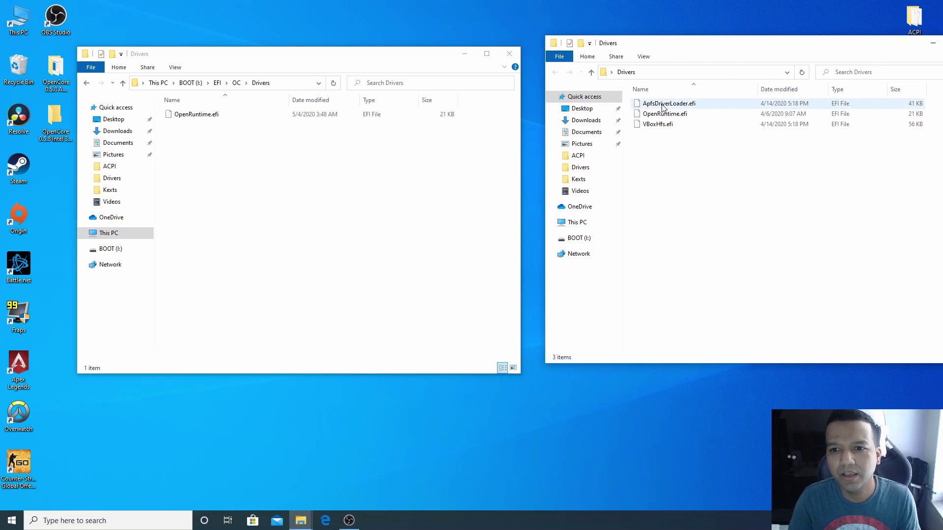
{"action": "left_click_drag", "start_coordinate": [663, 107], "coordinate": [351, 182]}
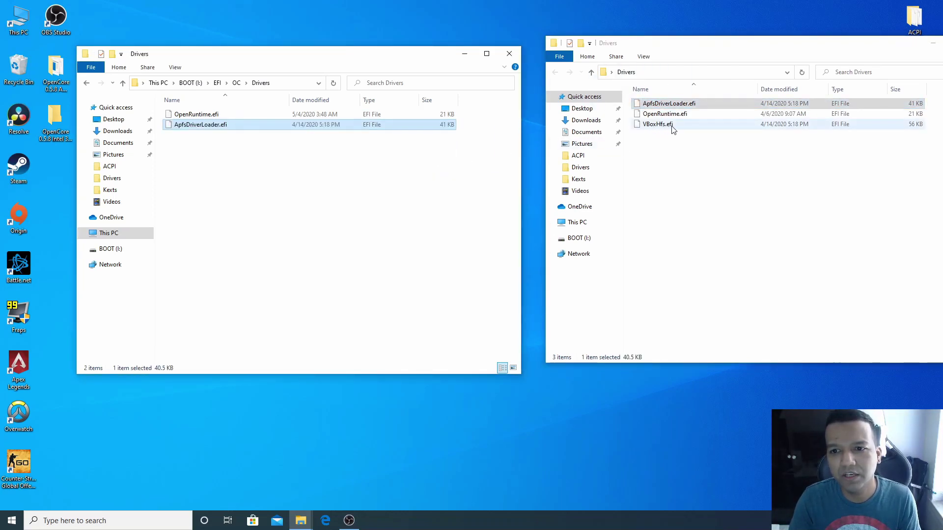
{"action": "left_click_drag", "start_coordinate": [673, 128], "coordinate": [432, 195]}
{"action": "left_click_drag", "start_coordinate": [789, 49], "coordinate": [695, 57]}
{"action": "left_click", "coordinate": [884, 50]}
Copy the AppleALC, IntelMausiEthernet, Lilu, VirtualSMC and WhateverGreen kexts from the desktop into OC\Kexts
{"action": "left_click", "coordinate": [85, 84]}
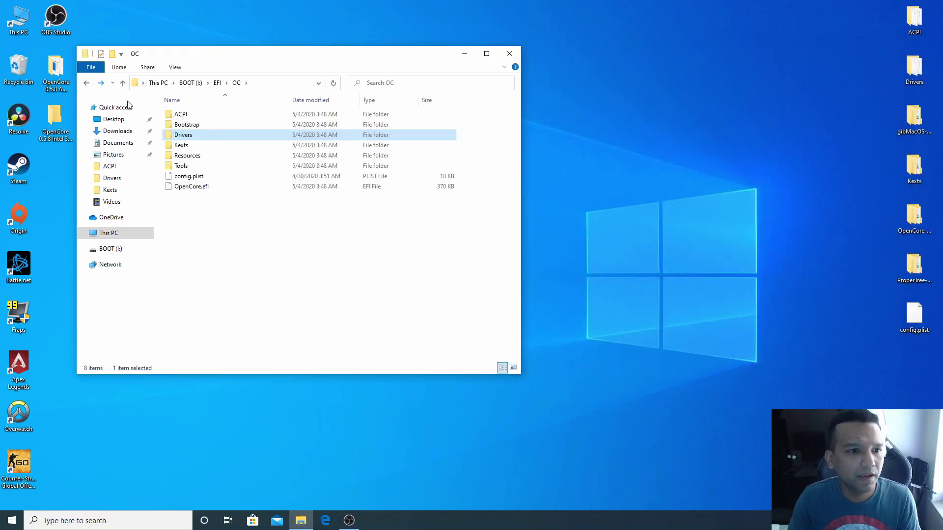
{"action": "double_click", "coordinate": [181, 147]}
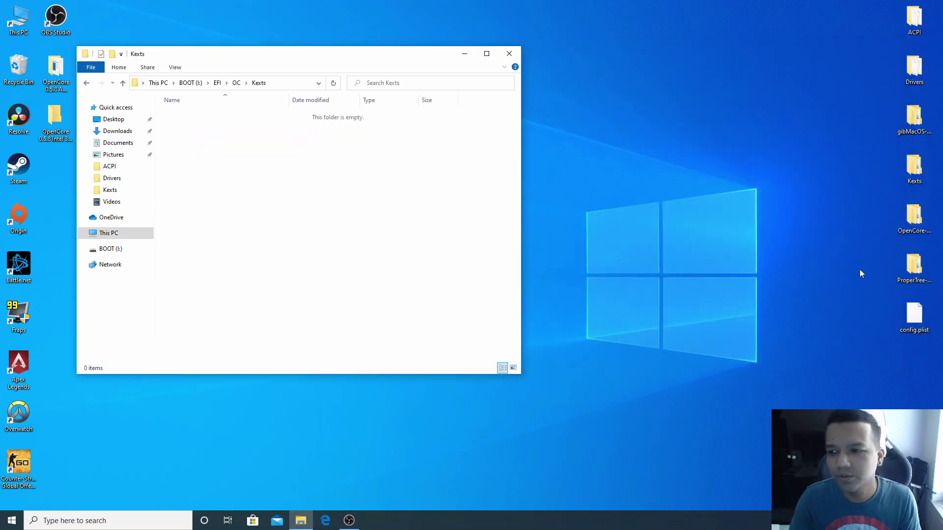
{"action": "left_click", "coordinate": [926, 171]}
{"action": "double_click", "coordinate": [927, 172]}
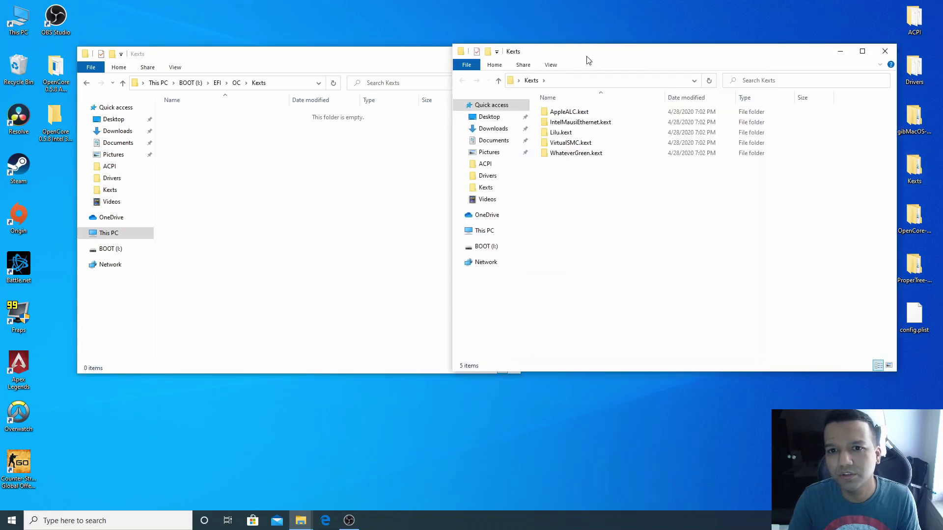
{"action": "left_click_drag", "start_coordinate": [589, 59], "coordinate": [663, 59]}
{"action": "left_click_drag", "start_coordinate": [698, 156], "coordinate": [661, 117]}
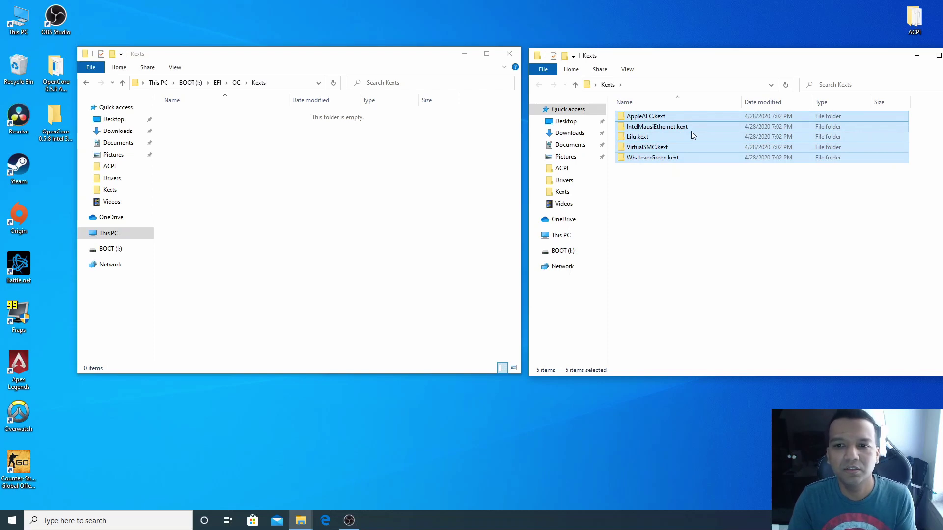
{"action": "left_click_drag", "start_coordinate": [691, 130], "coordinate": [322, 207]}
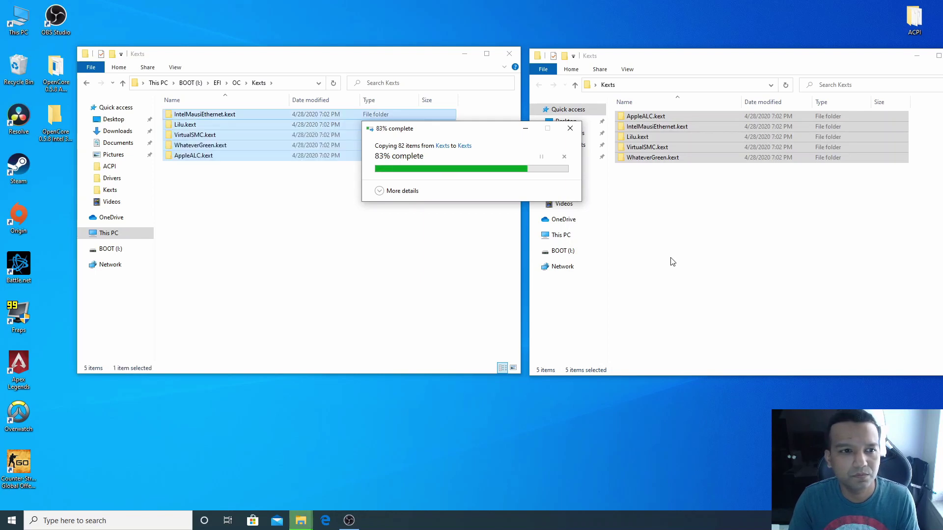
{"action": "left_click_drag", "start_coordinate": [726, 65], "coordinate": [623, 63]}
{"action": "left_click", "coordinate": [887, 62]}
{"action": "left_click", "coordinate": [87, 85]}
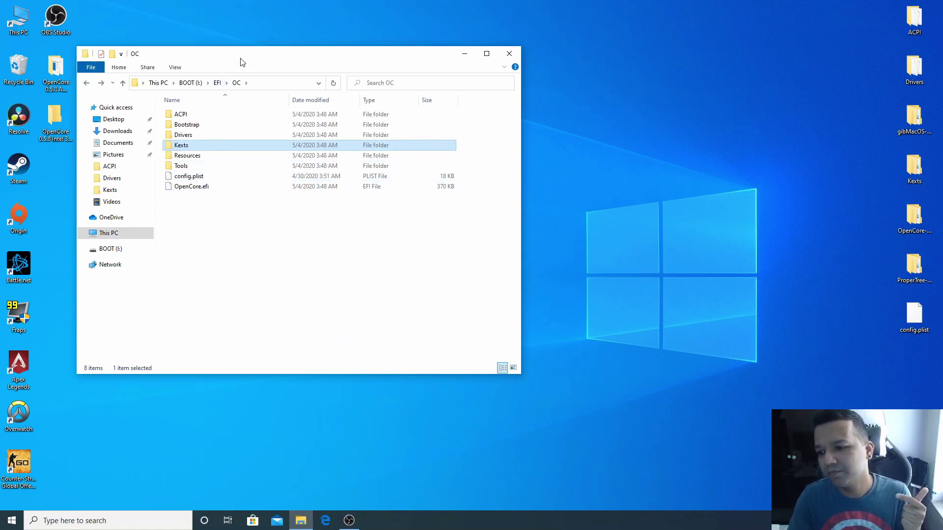
Launch ProperTree via ProperTree.bat in the desktop ProperTree-master folder
{"action": "double_click", "coordinate": [921, 280]}
{"action": "left_click_drag", "start_coordinate": [617, 74], "coordinate": [614, 59]}
{"action": "double_click", "coordinate": [551, 114]}
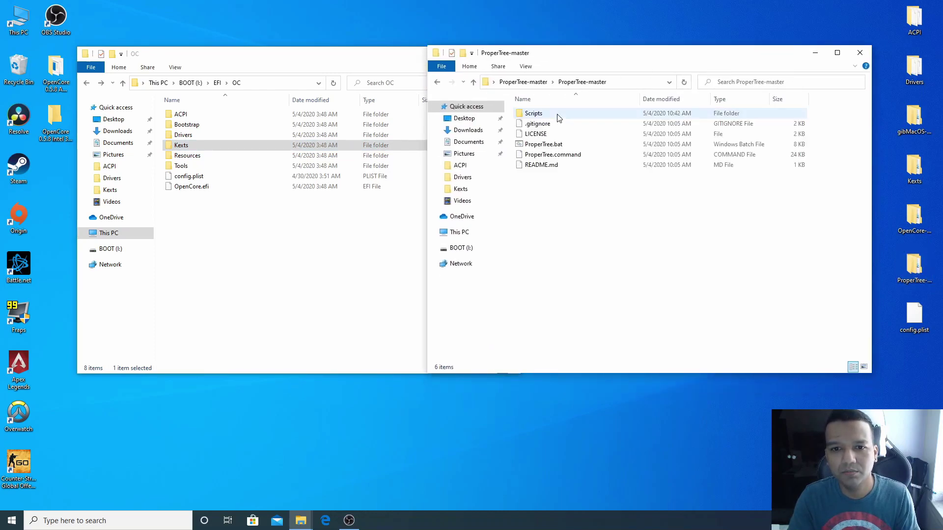
{"action": "double_click", "coordinate": [546, 146]}
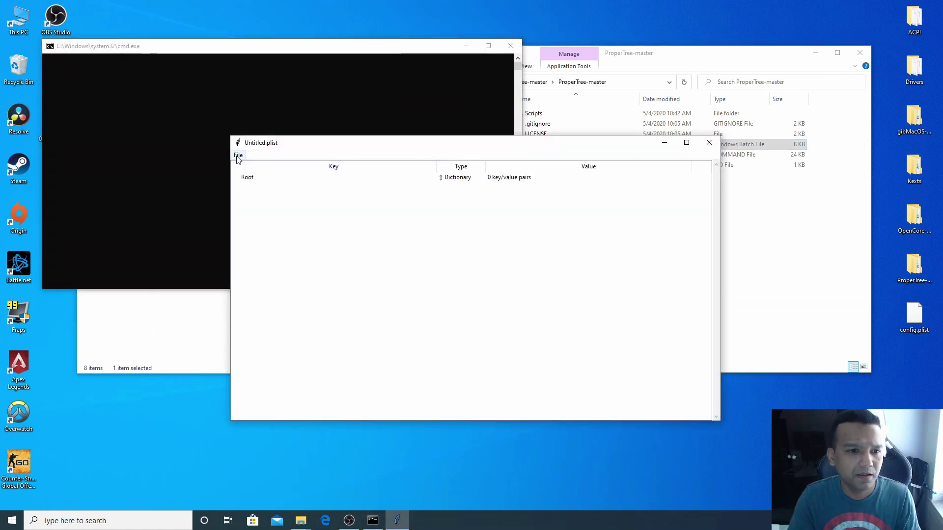
Open BOOT (I:)\EFI\OC\config.plist and enlarge the ProperTree window
{"action": "left_click", "coordinate": [238, 155]}
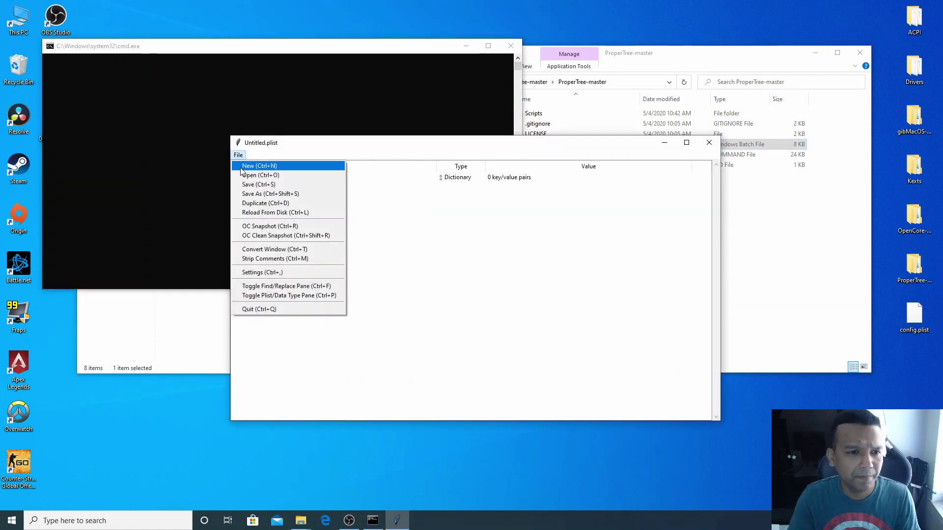
{"action": "left_click", "coordinate": [245, 175]}
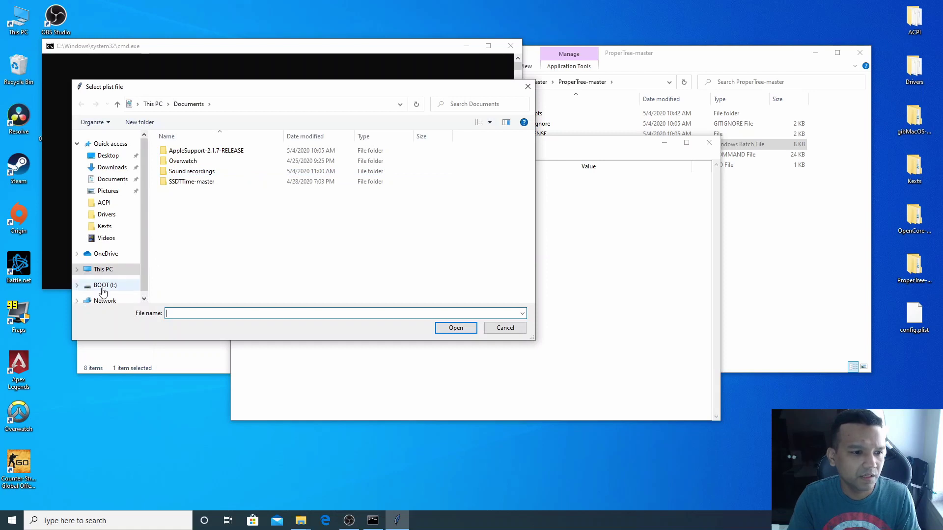
{"action": "left_click", "coordinate": [103, 285]}
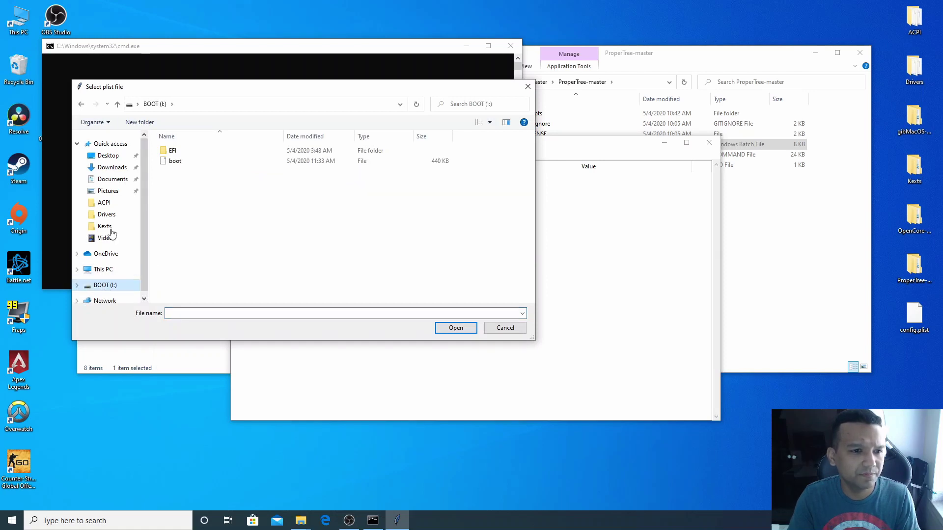
{"action": "double_click", "coordinate": [172, 151]}
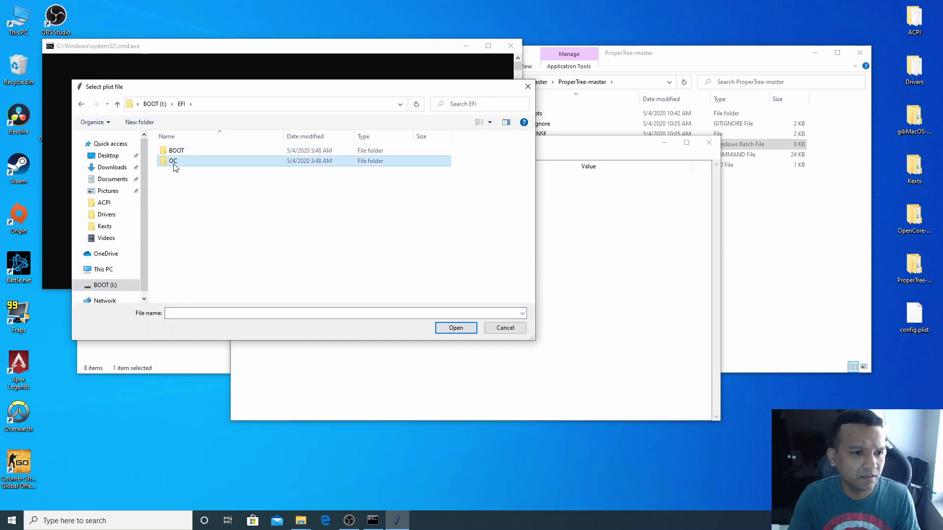
{"action": "double_click", "coordinate": [173, 161]}
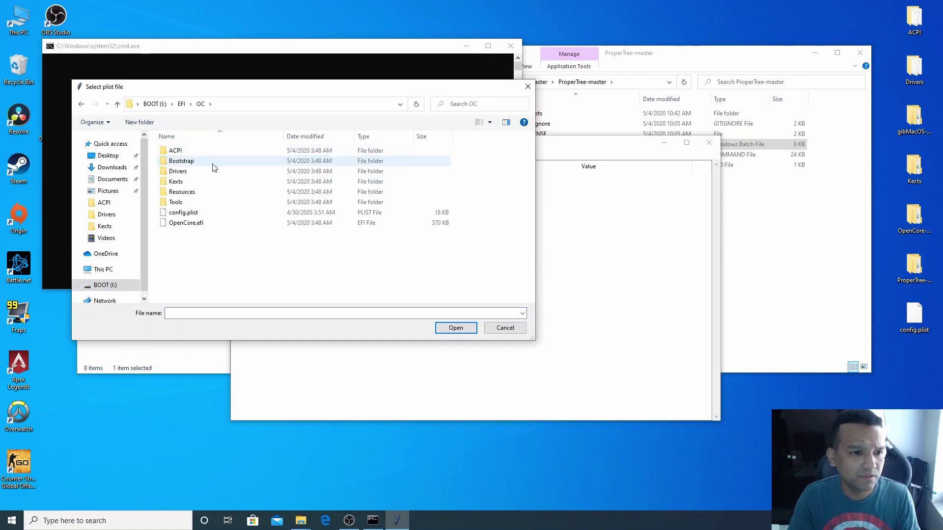
{"action": "double_click", "coordinate": [182, 213]}
{"action": "left_click_drag", "start_coordinate": [275, 150], "coordinate": [237, 37]}
{"action": "left_click_drag", "start_coordinate": [682, 316], "coordinate": [591, 475]}
{"action": "left_click", "coordinate": [201, 49]}
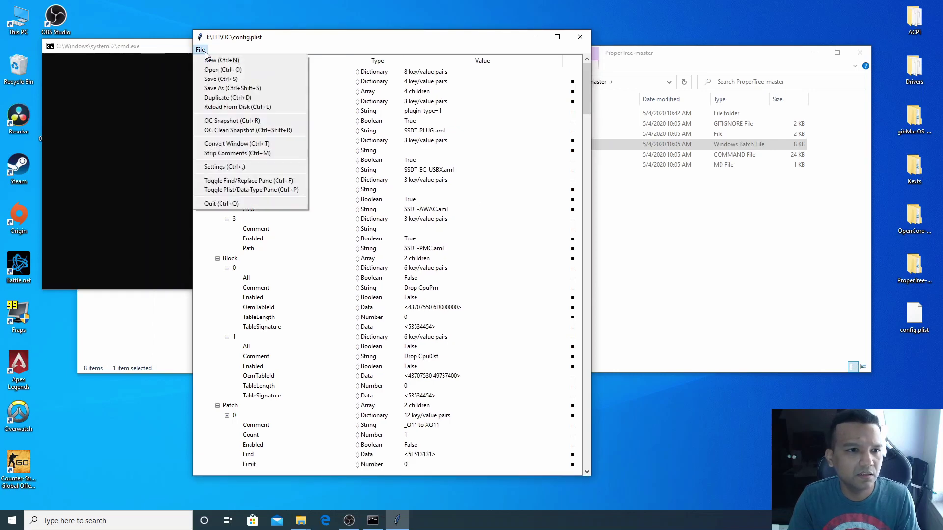
Run OC Snapshot on the BOOT drive's OC folder to refresh ACPI entries, adding SSDT-EC
{"action": "left_click", "coordinate": [227, 122]}
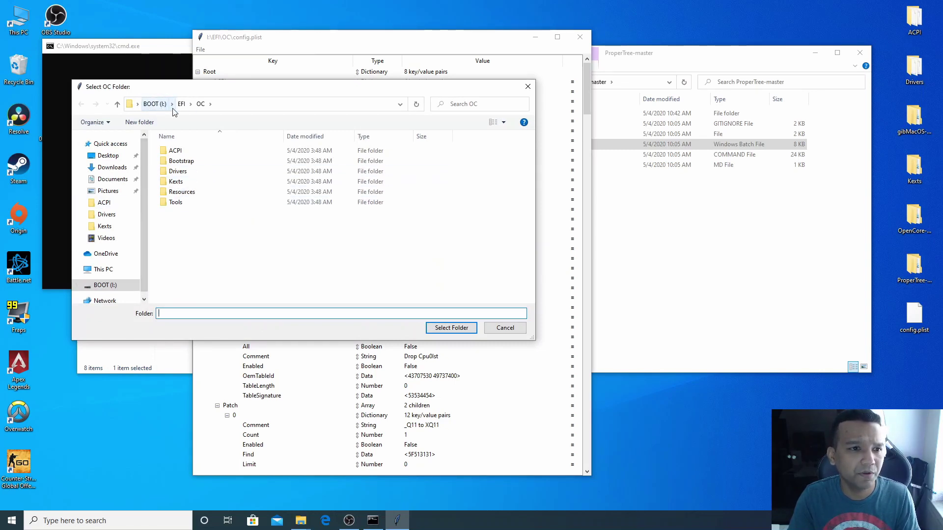
{"action": "left_click", "coordinate": [201, 104]}
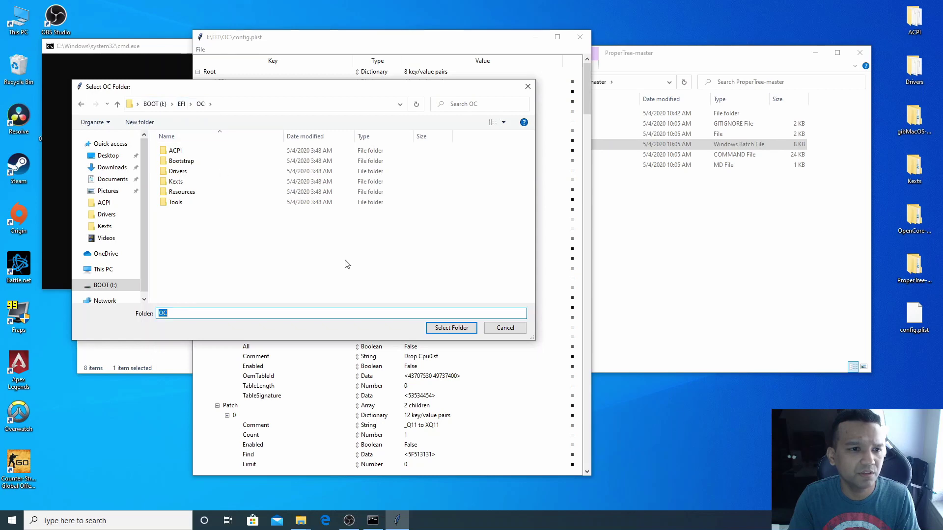
{"action": "left_click", "coordinate": [452, 328]}
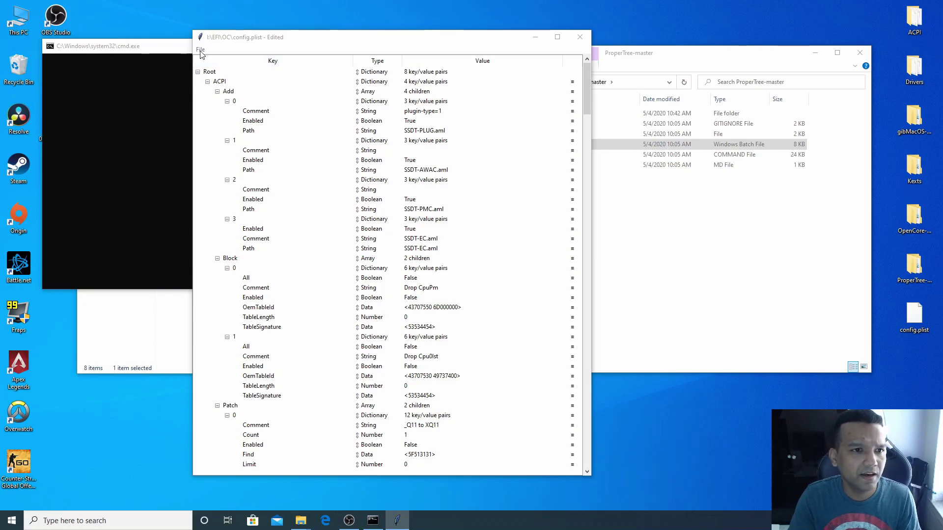
Collapse all top-level plist sections and widen the window to show full values
{"action": "left_click", "coordinate": [207, 82]}
{"action": "left_click", "coordinate": [208, 92]}
{"action": "left_click", "coordinate": [207, 101]}
{"action": "left_click", "coordinate": [207, 111]}
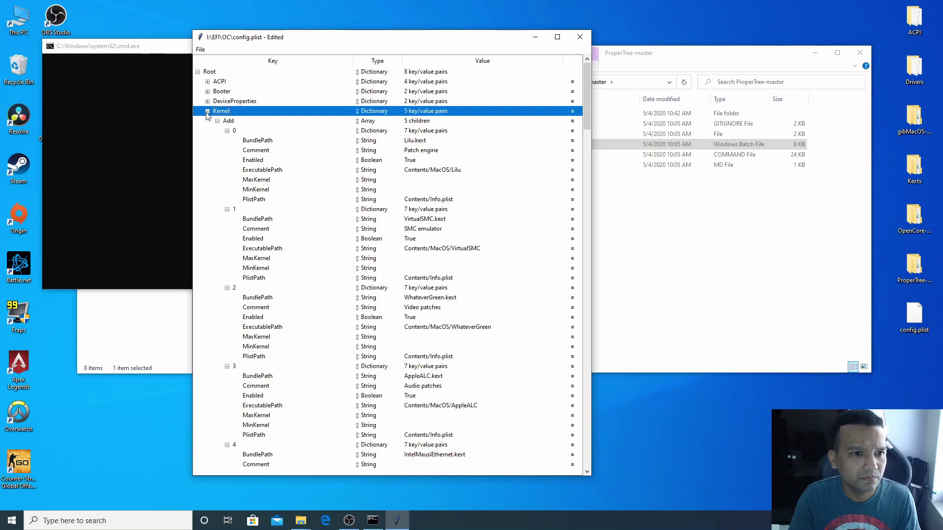
{"action": "left_click", "coordinate": [207, 111]}
{"action": "left_click", "coordinate": [208, 121]}
{"action": "left_click", "coordinate": [208, 130]}
{"action": "left_click", "coordinate": [208, 140]}
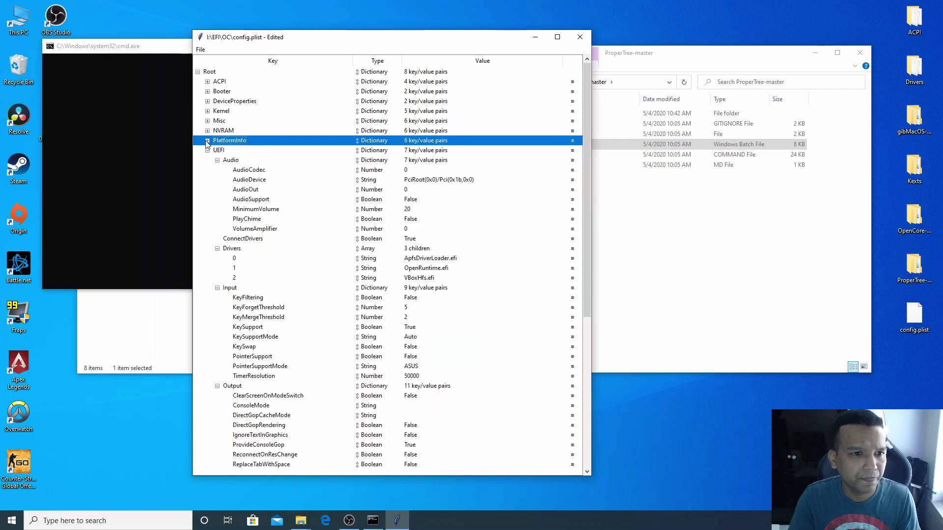
{"action": "left_click", "coordinate": [208, 150]}
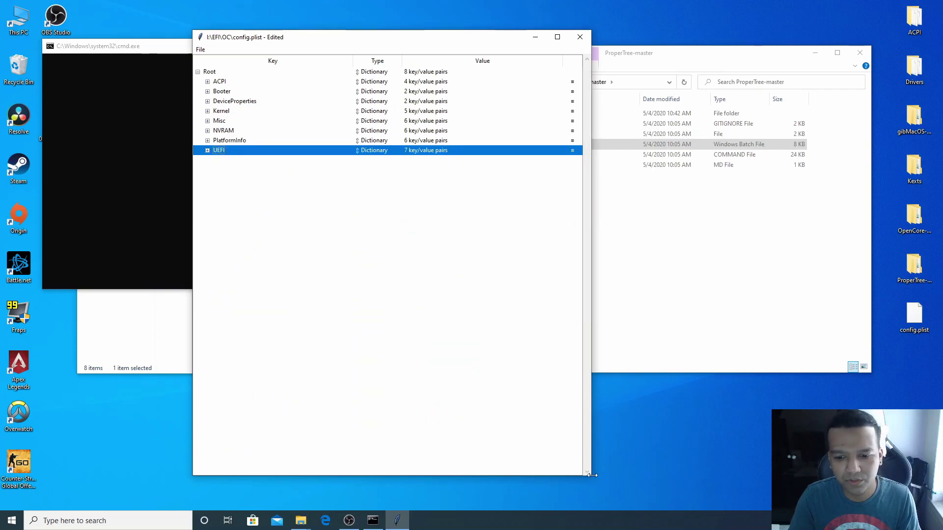
{"action": "left_click_drag", "start_coordinate": [589, 477], "coordinate": [701, 480]}
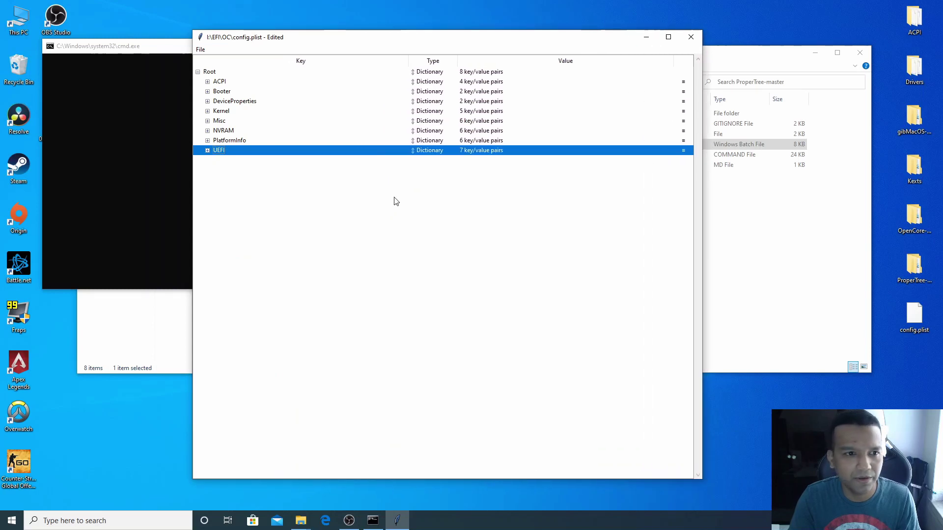
Edit NVRAM boot-args to 'keepsyms=1 debug=0x100 alcid=1', removing -v and agdpmod=pikera
{"action": "left_click", "coordinate": [208, 131]}
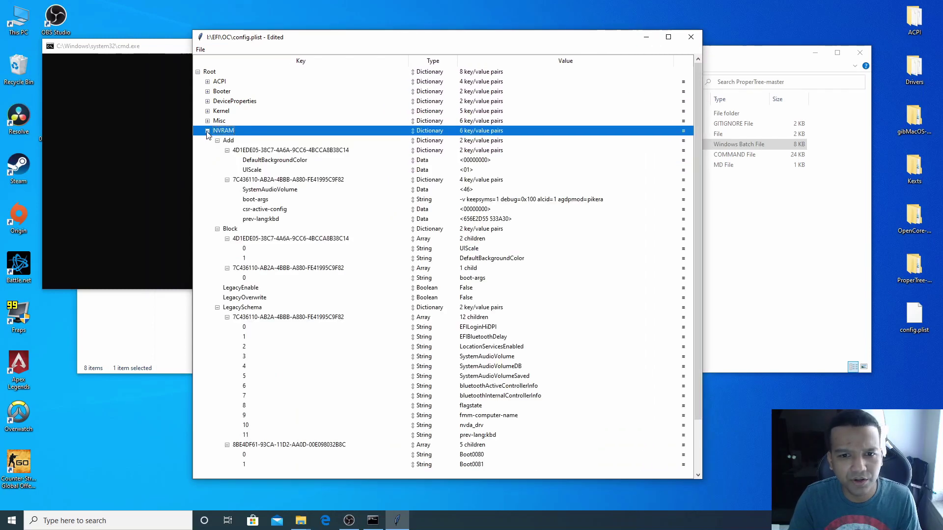
{"action": "left_click", "coordinate": [467, 200]}
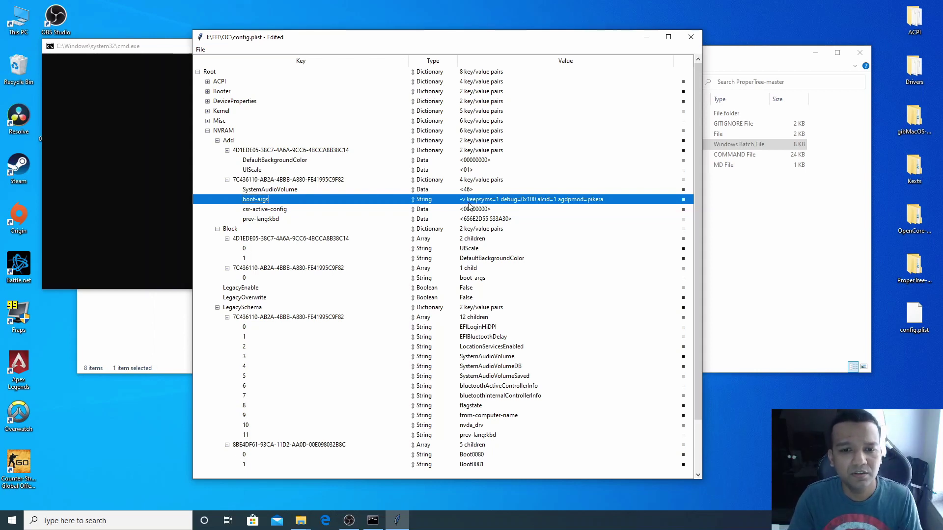
{"action": "double_click", "coordinate": [468, 201]}
{"action": "left_click", "coordinate": [466, 201]}
{"action": "key", "text": "BackSpace"}
{"action": "key", "text": "BackSpace"}
{"action": "key", "text": "BackSpace"}
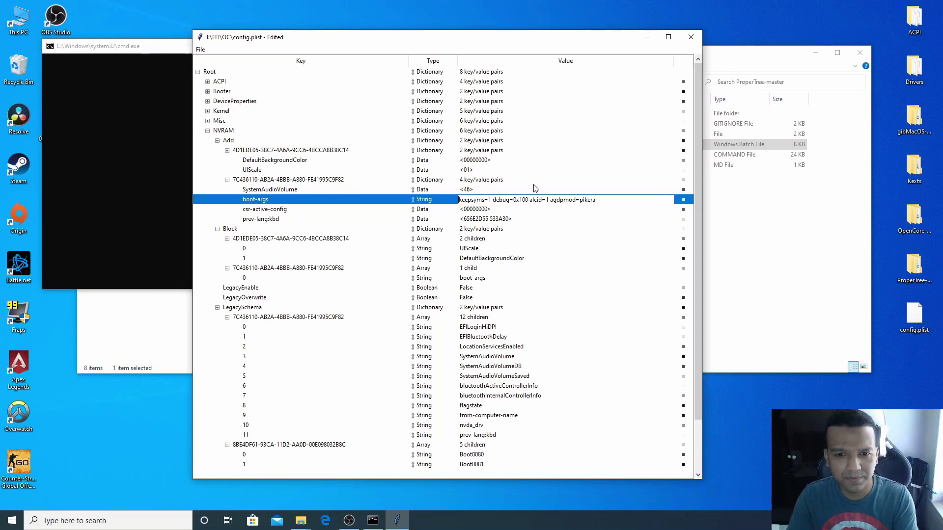
{"action": "left_click", "coordinate": [604, 197]}
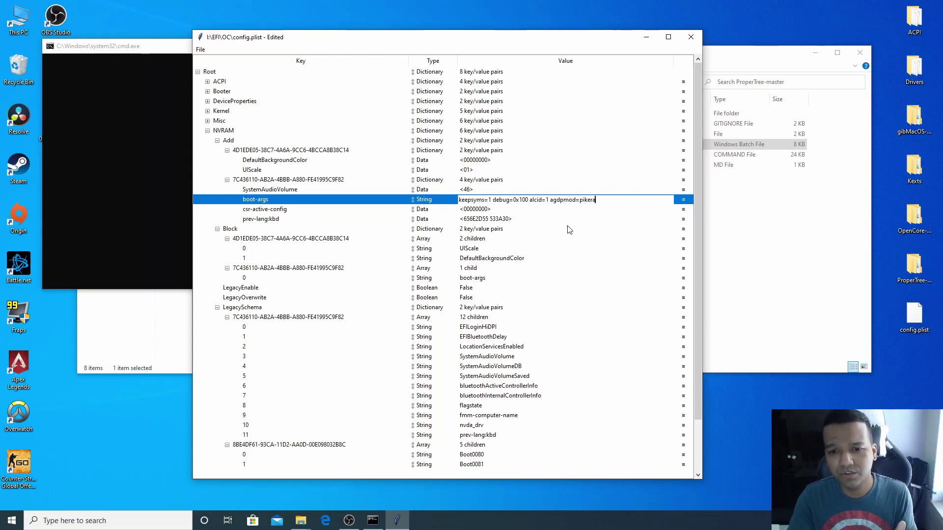
{"action": "left_click", "coordinate": [563, 200], "text": "shift"}
{"action": "left_click", "coordinate": [550, 200], "text": "shift"}
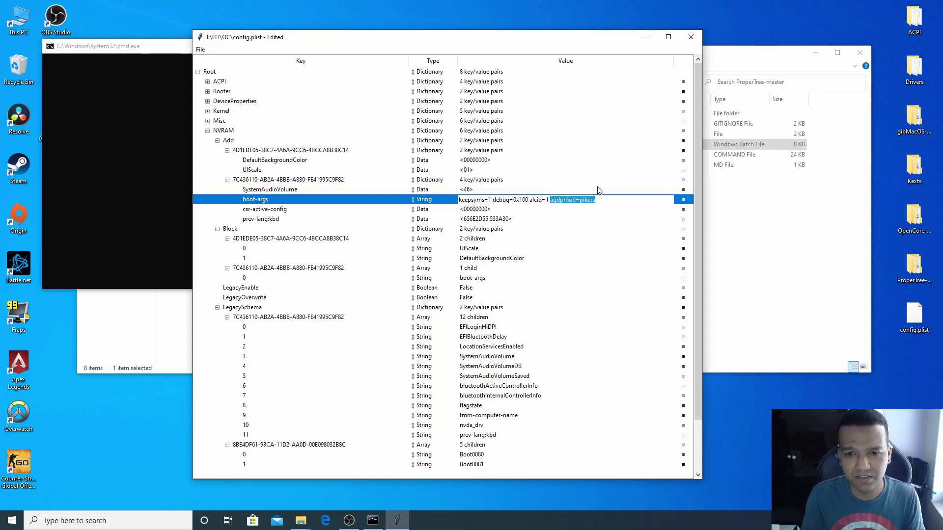
{"action": "key", "text": "BackSpace"}
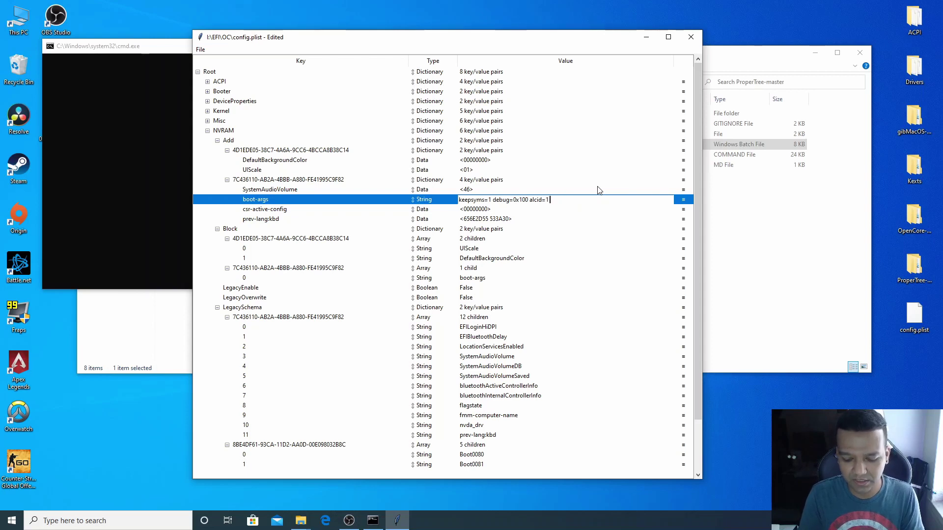
{"action": "key", "text": "Return"}
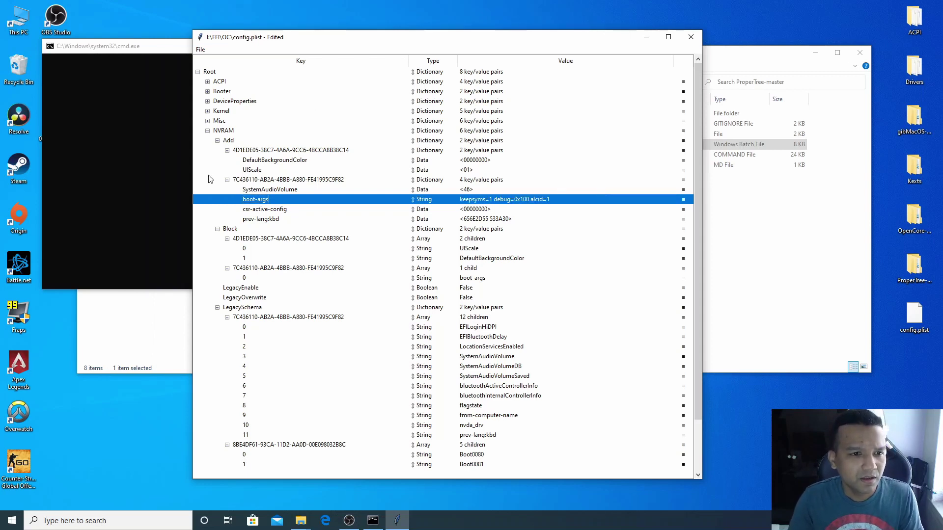
Review the PlatformInfo SMBIOS entries, then save config.plist to the USB
{"action": "left_click", "coordinate": [207, 131]}
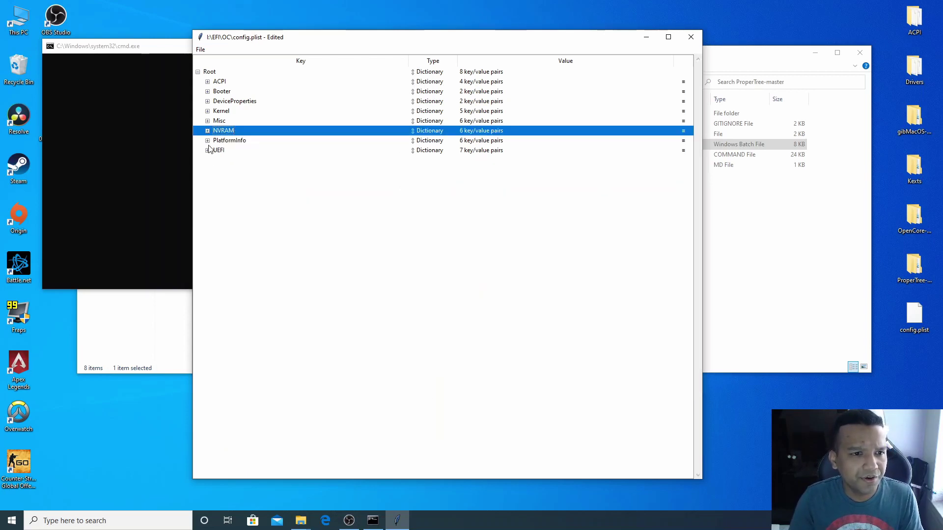
{"action": "left_click", "coordinate": [208, 141]}
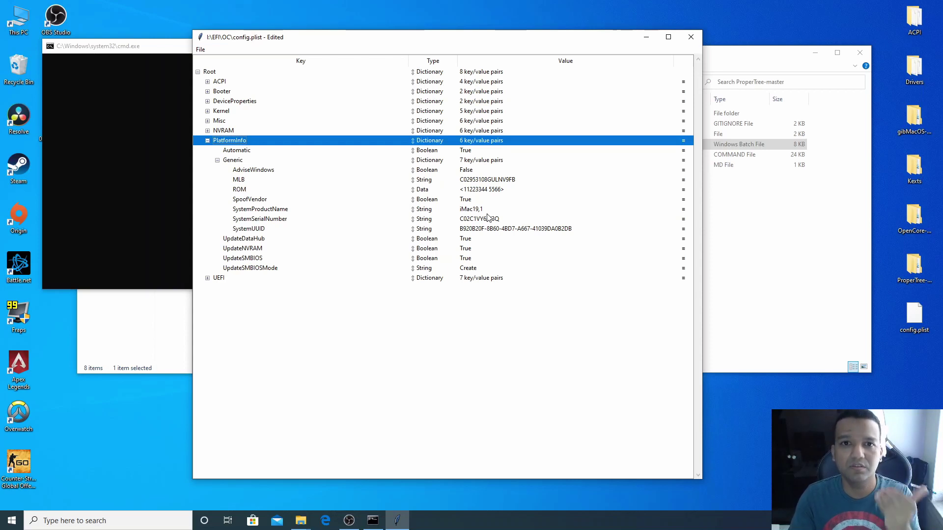
{"action": "left_click", "coordinate": [207, 141]}
{"action": "left_click", "coordinate": [200, 49]}
{"action": "left_click", "coordinate": [210, 79]}
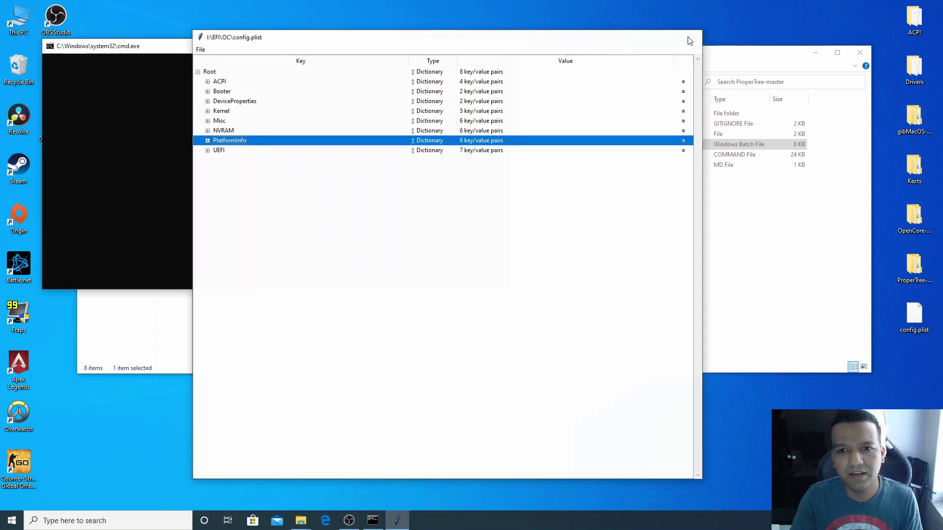
Close the ProperTree window and the ProperTree-master folder window
{"action": "left_click", "coordinate": [690, 37]}
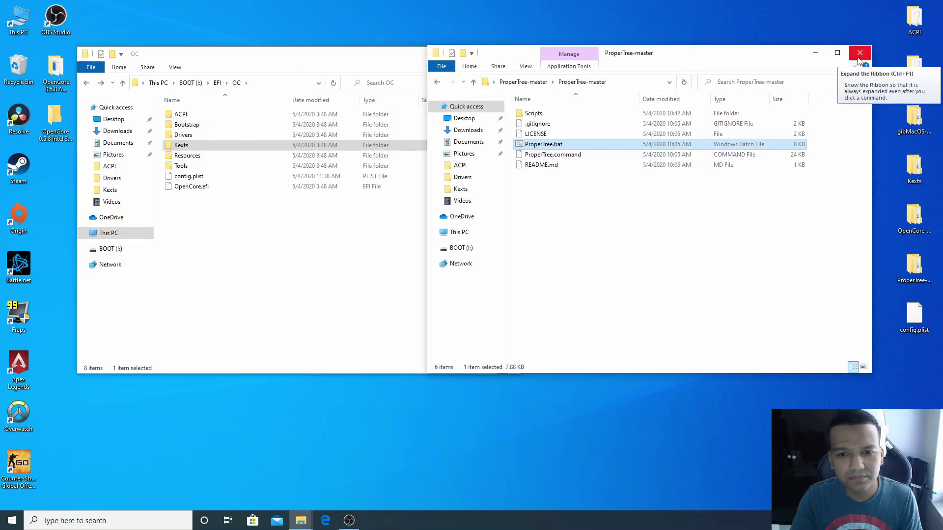
{"action": "left_click", "coordinate": [859, 60]}
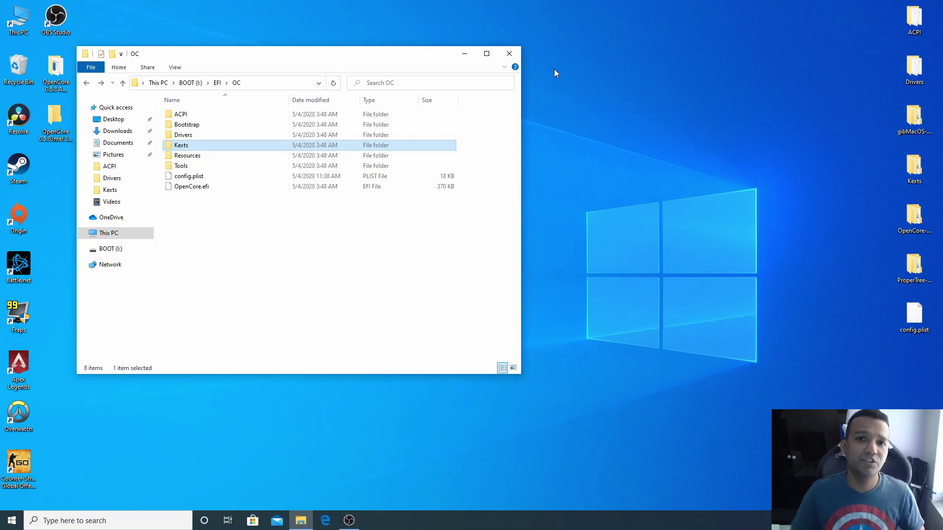